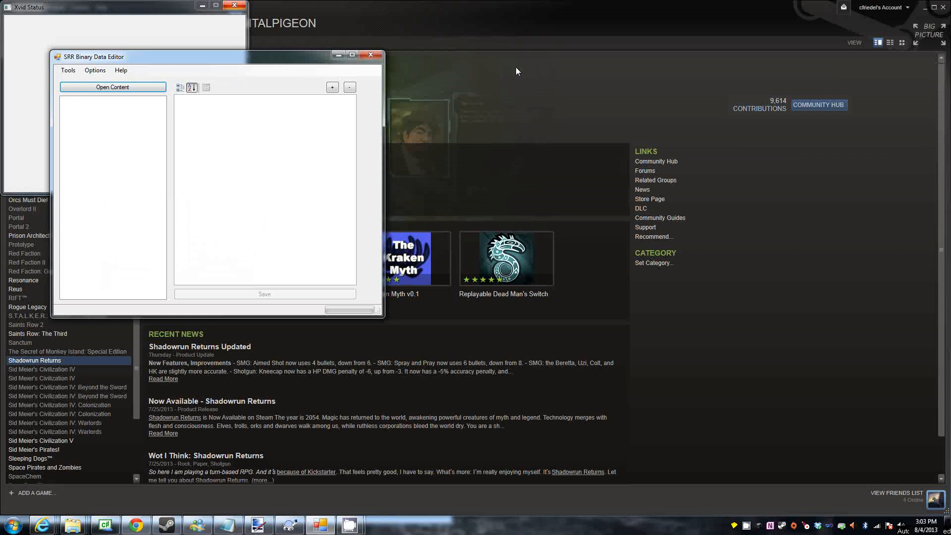
- Launch Shadowrun Returns from the Steam library and open its list of saved games
click(516, 67)
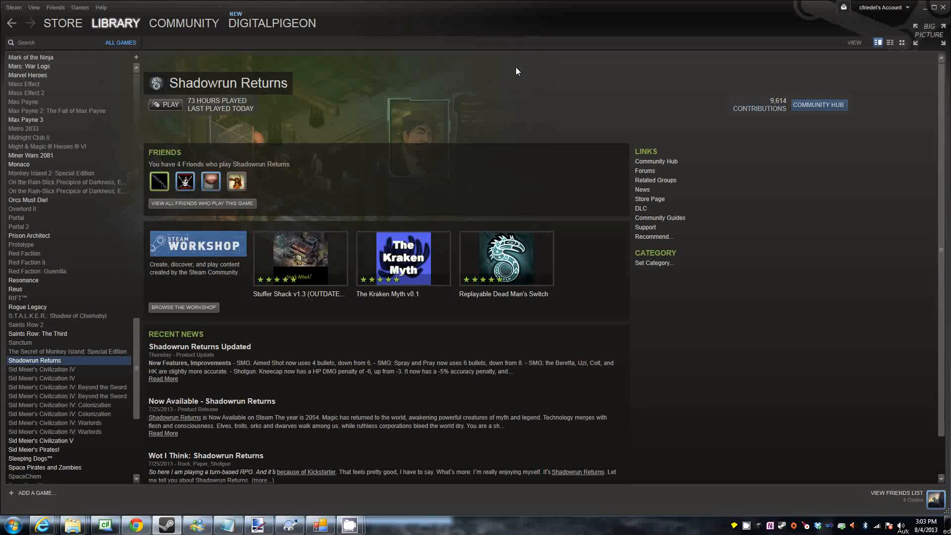
click(170, 106)
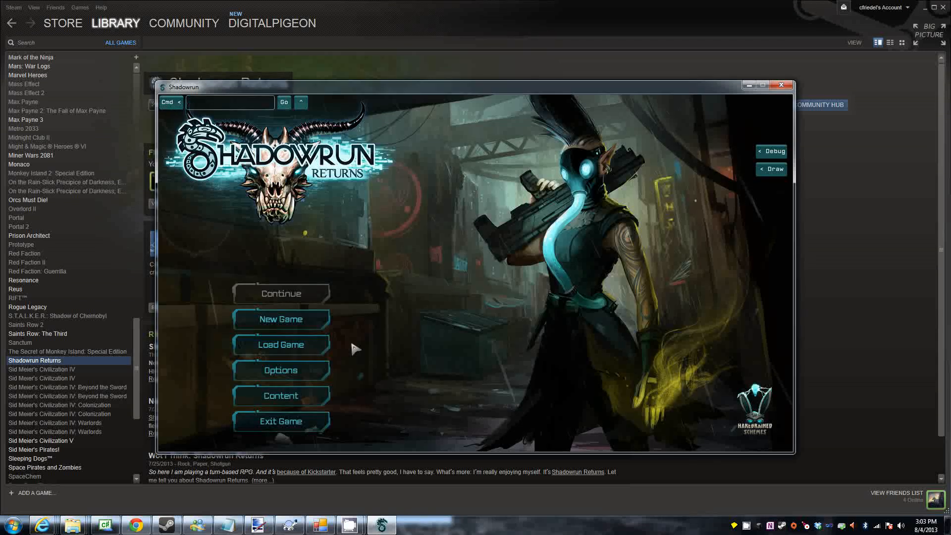
click(282, 346)
- Make two copies of the 7/26/2013 "Looking for Trouble" save and close the game
click(360, 263)
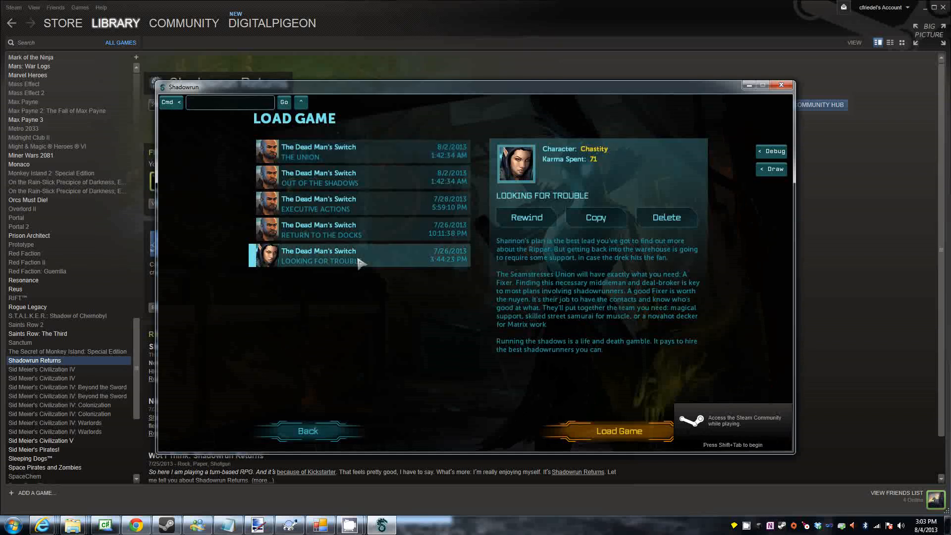
click(605, 222)
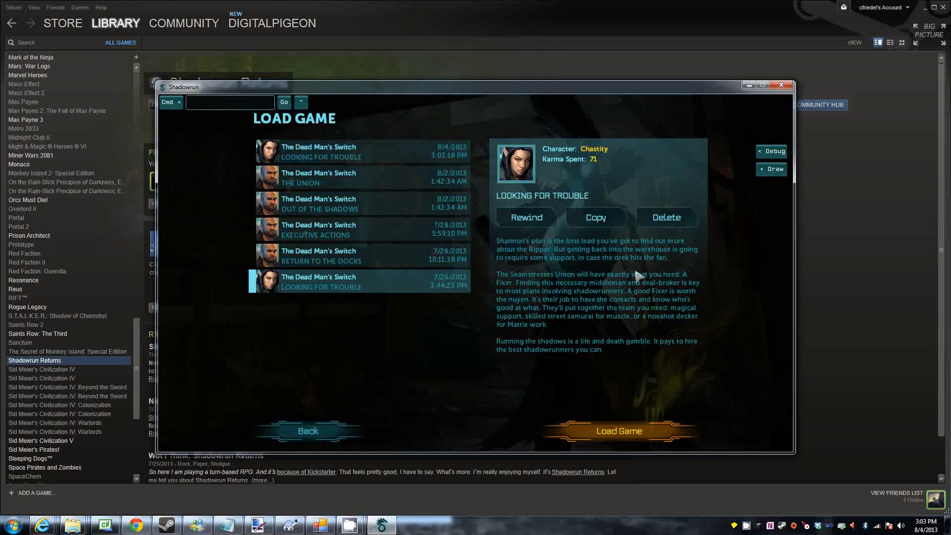
click(613, 221)
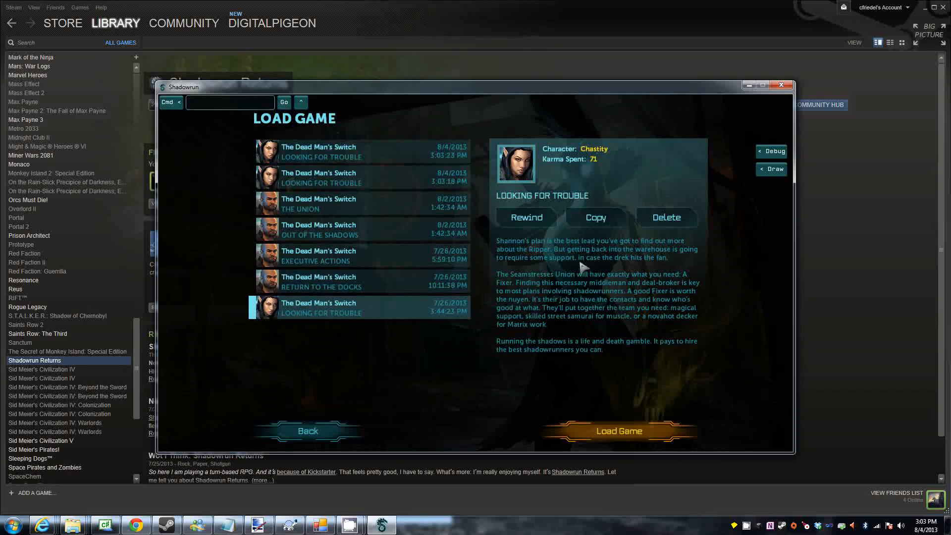
click(784, 87)
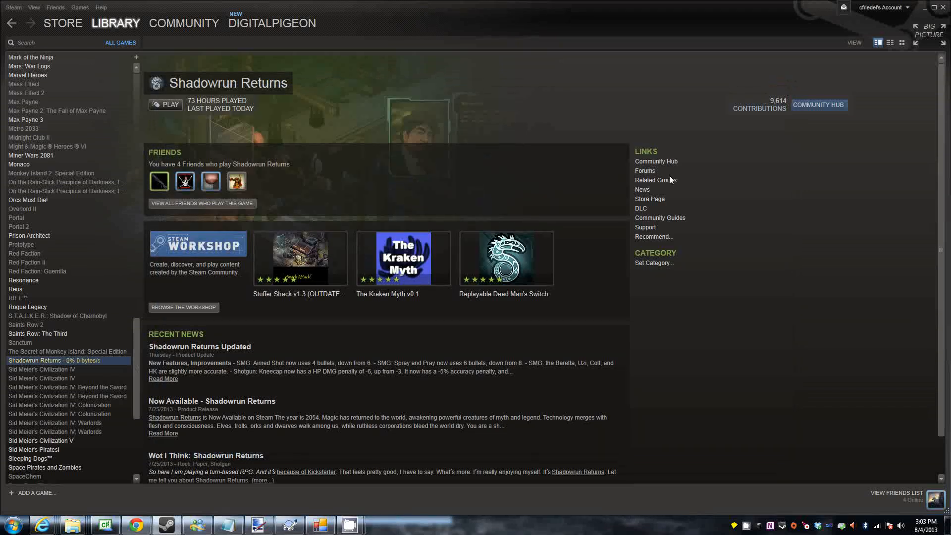
- Switch to SRR Binary Data Editor and browse for SRR Save Game File (*.sav) content in the Steam account's userdata 234650\remote\saves folder
mouse_move(327, 524)
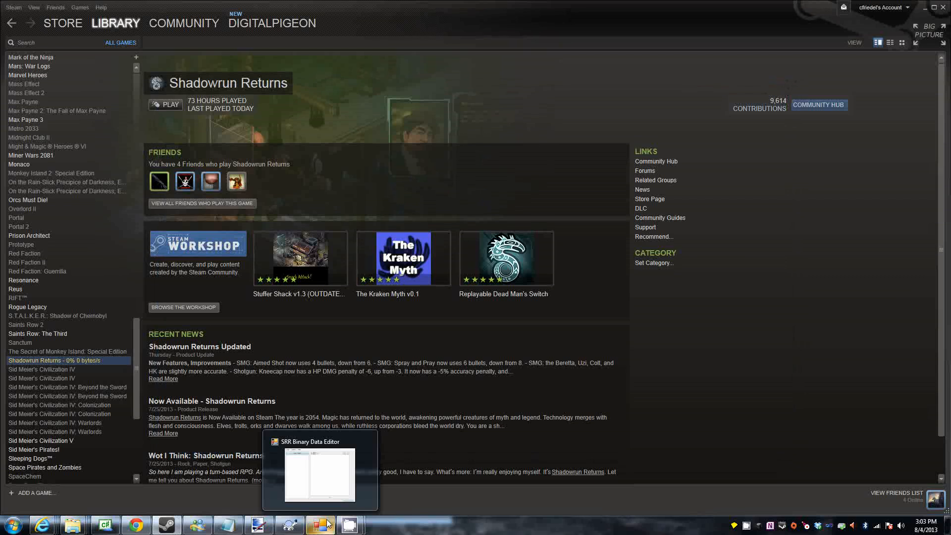
click(328, 524)
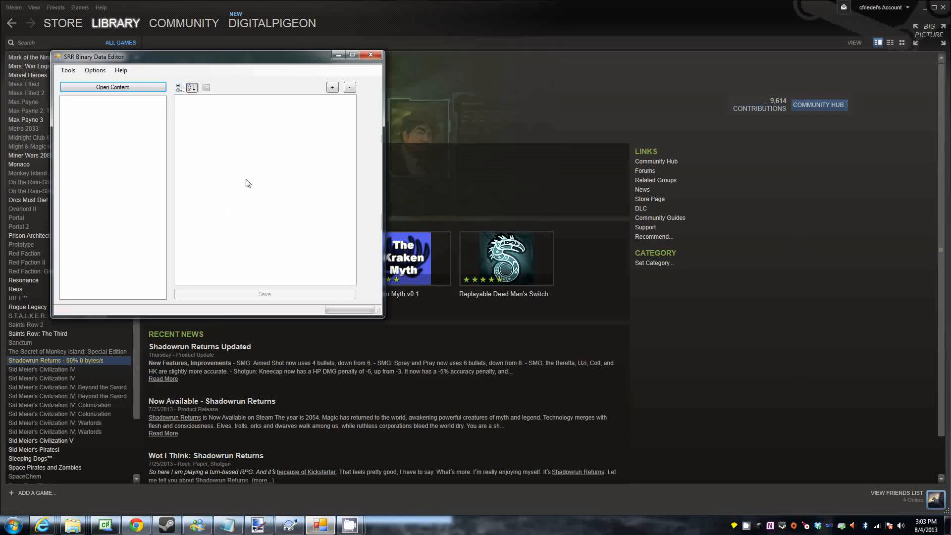
click(146, 88)
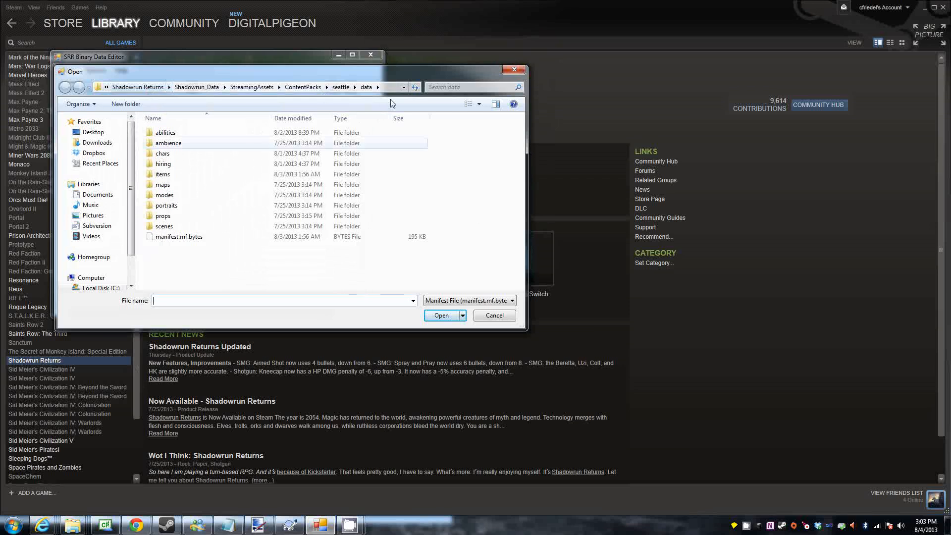
click(397, 86)
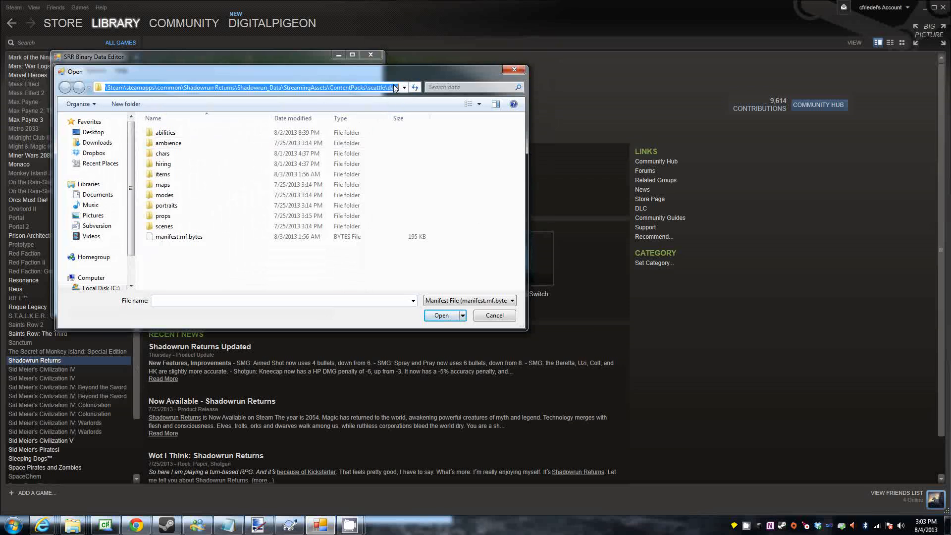
text(C:\Program Files (x86)\Steam\userdata\48558274\234650\remote\saves)
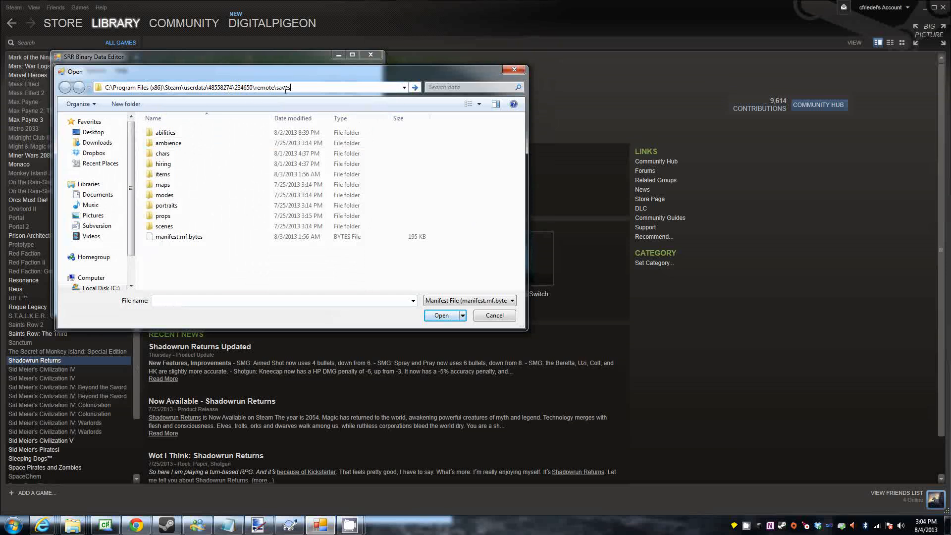
key(Return)
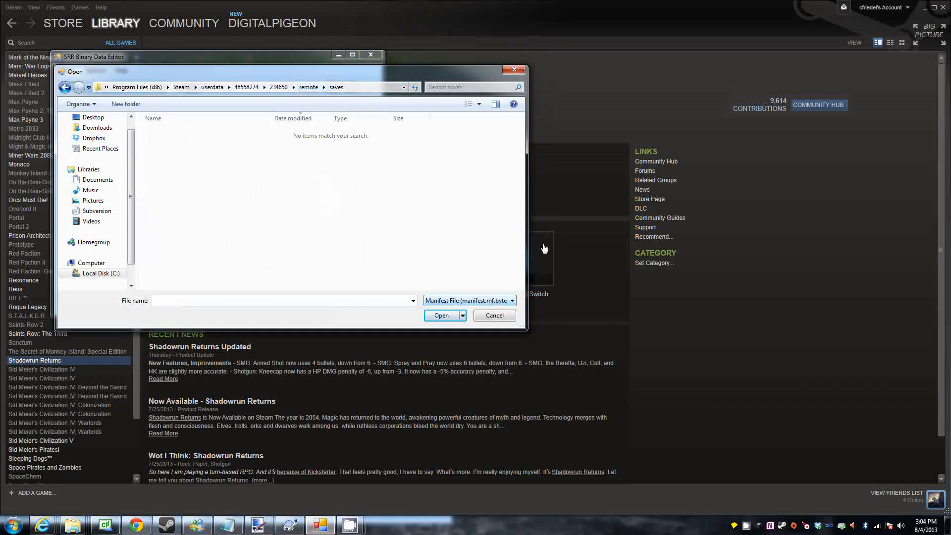
click(480, 303)
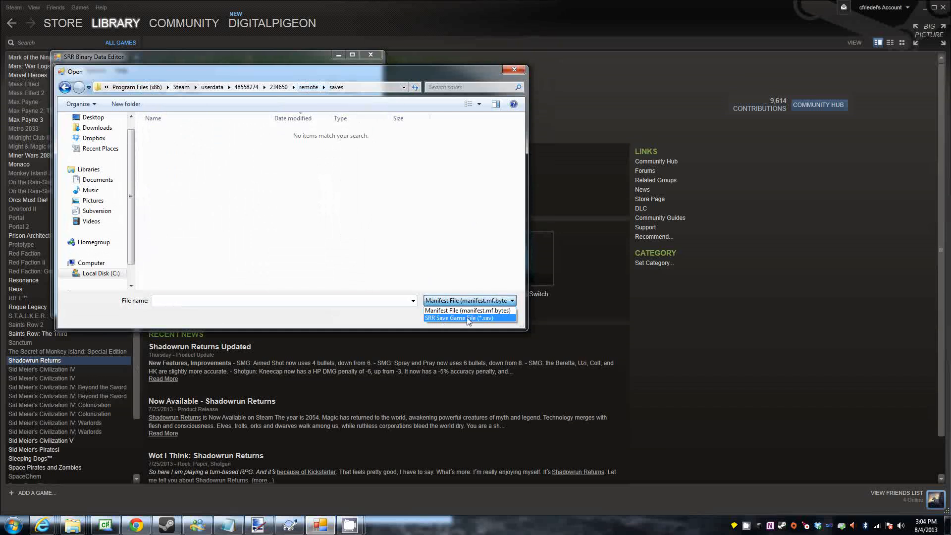
click(467, 318)
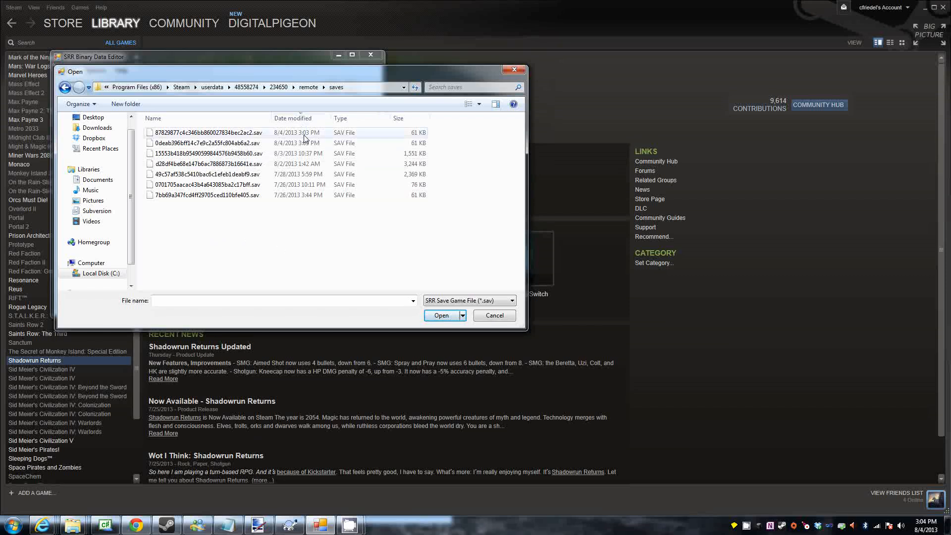
- Delete the newest duplicate save file, 87829877c4c346bb860027834bec2ac2.sav, from the saves folder
key(Down)
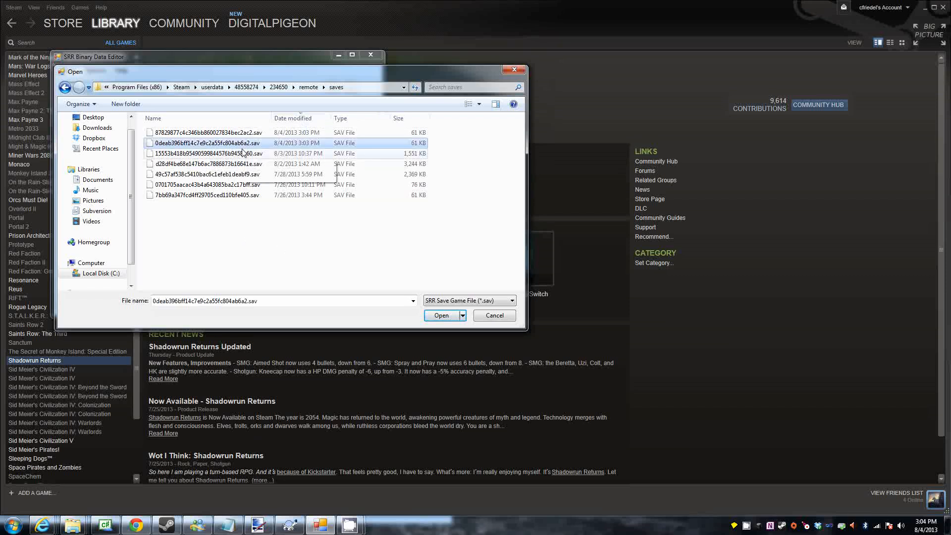
key(Up)
key(Delete)
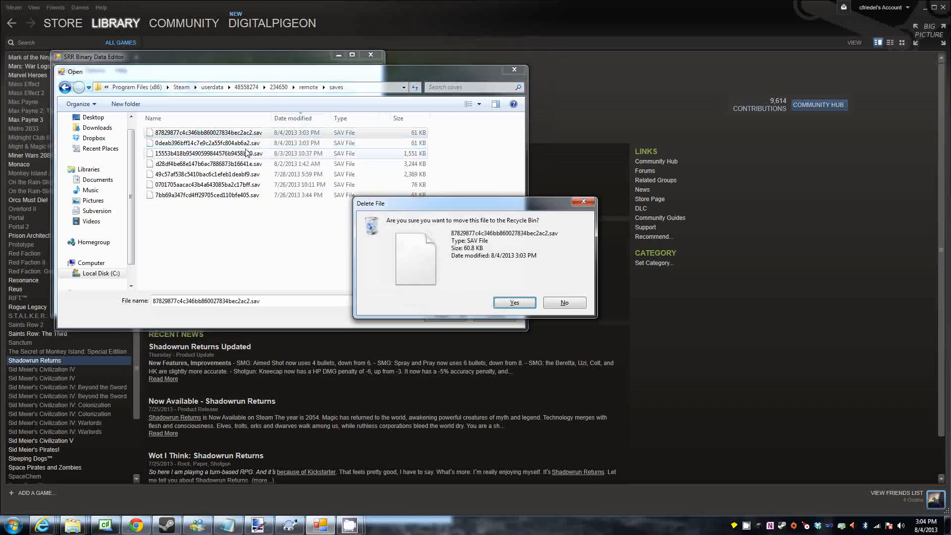
click(515, 302)
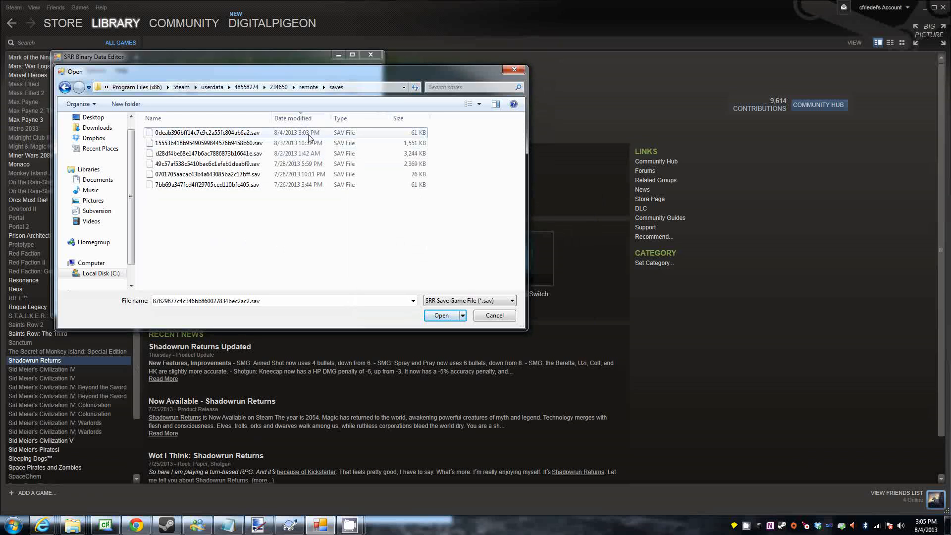
- Open 0deab396bff14c7e9c2a55fc804ab6a2.sav, enlarge the editor window and show the properties of its SaveGame entry
click(220, 134)
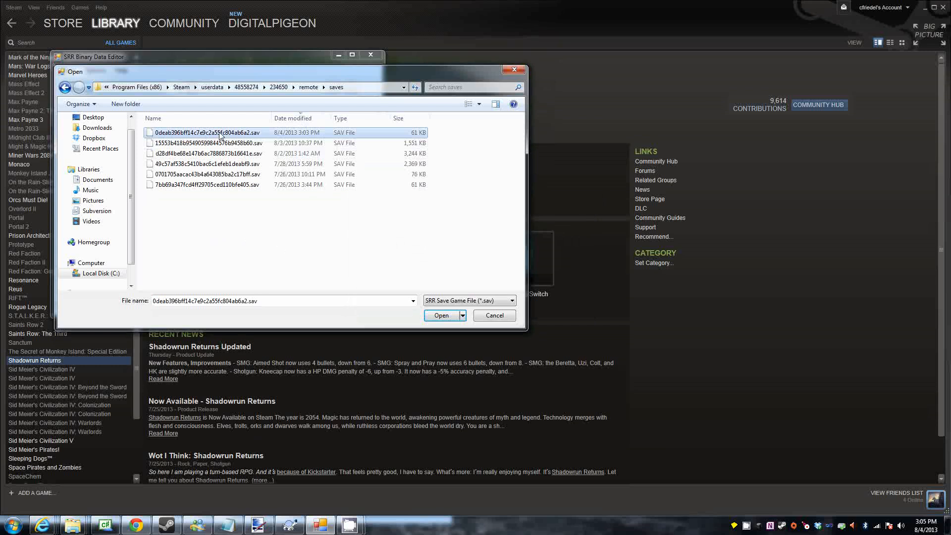
double_click(221, 134)
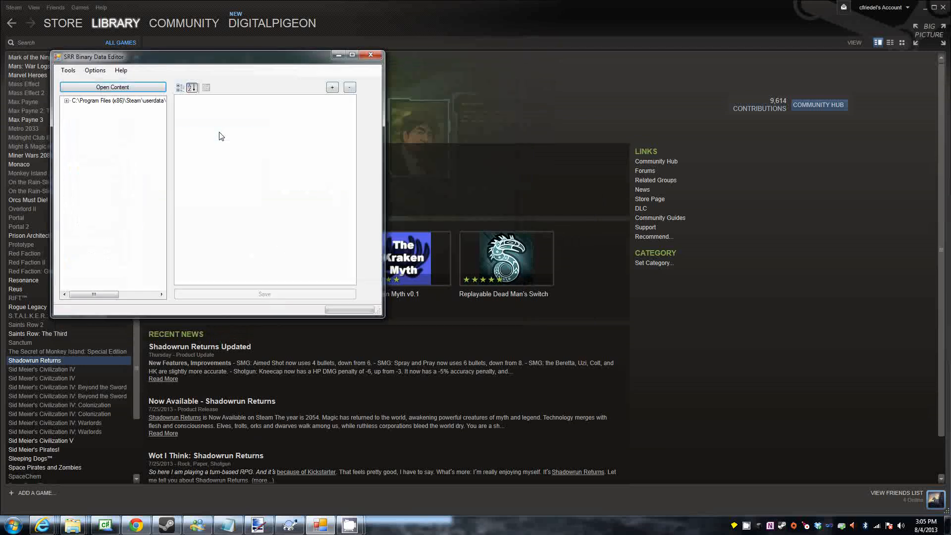
click(68, 103)
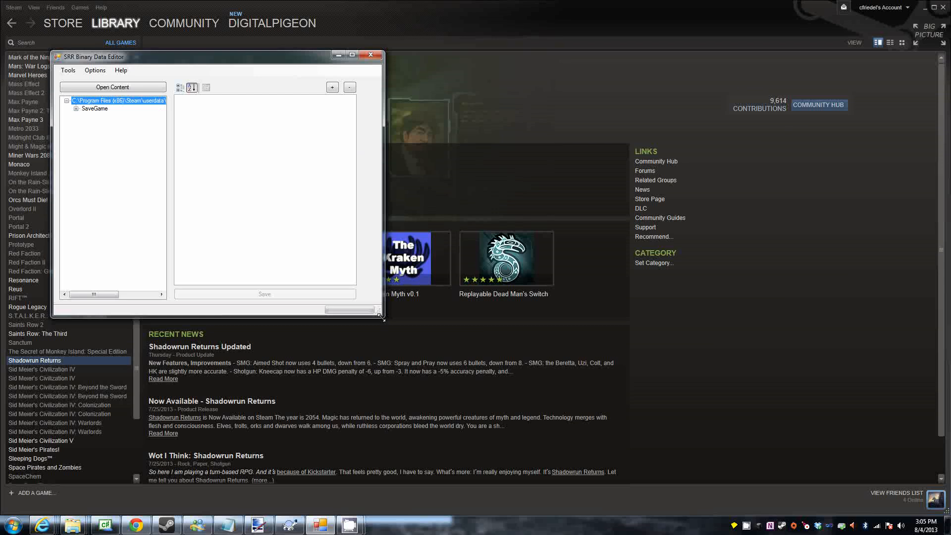
drag(382, 318, 747, 378)
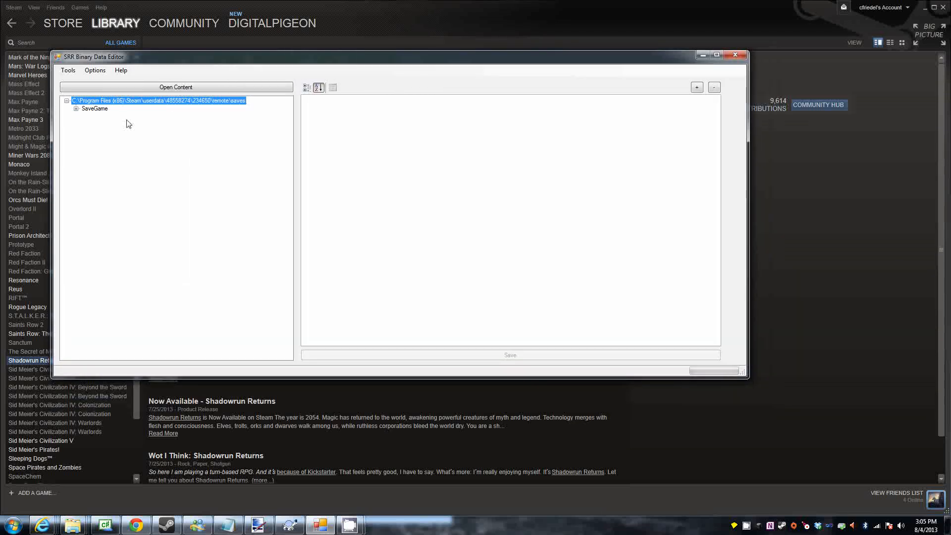
click(76, 108)
click(83, 109)
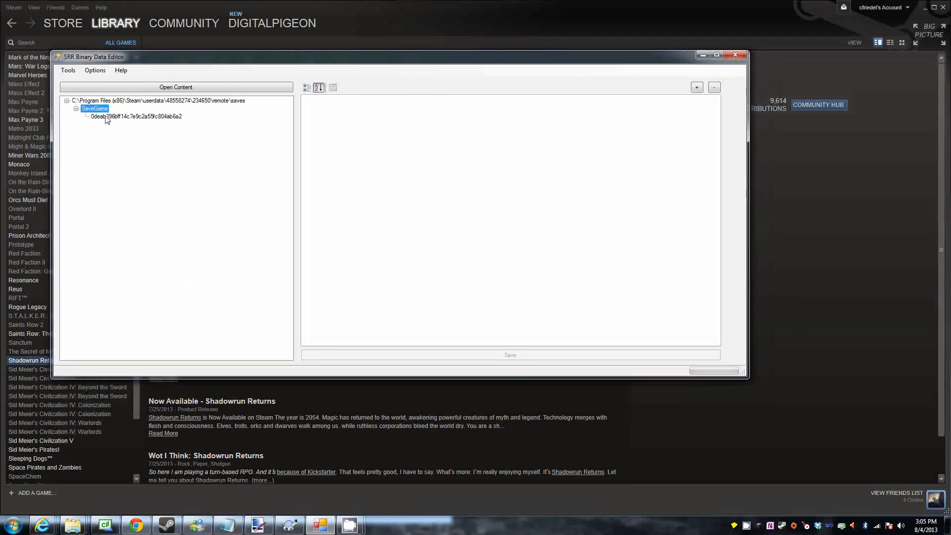
click(143, 117)
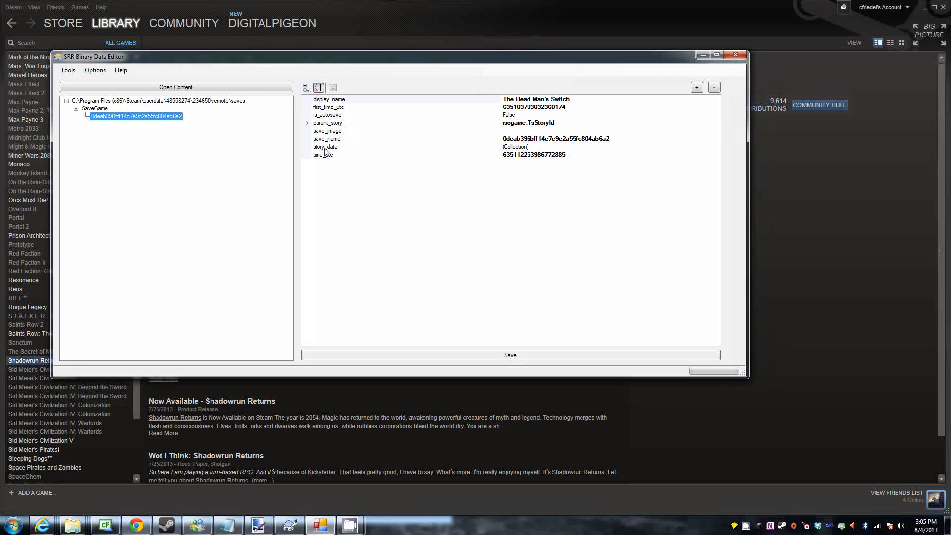
- Open the save's story_data collection for editing and widen the SaveStoryBlock Collection Editor
click(584, 148)
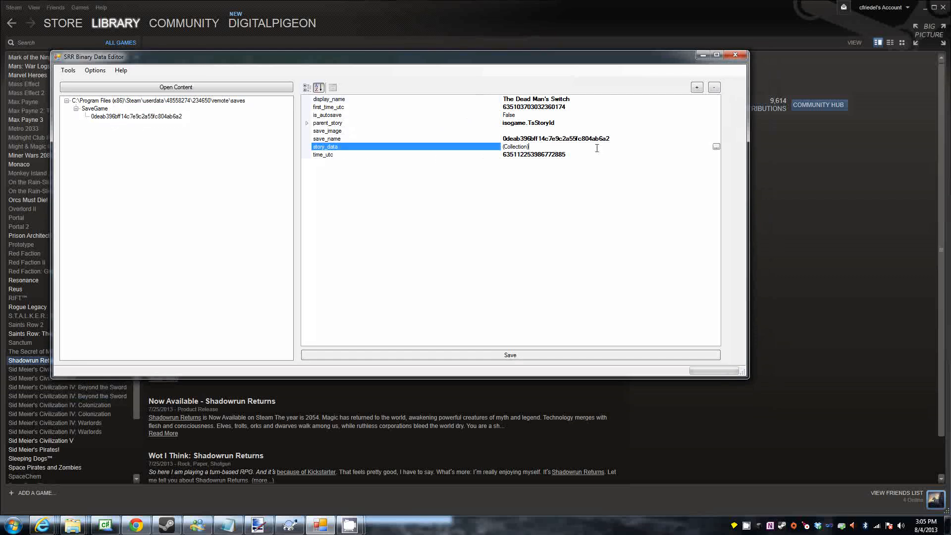
click(716, 147)
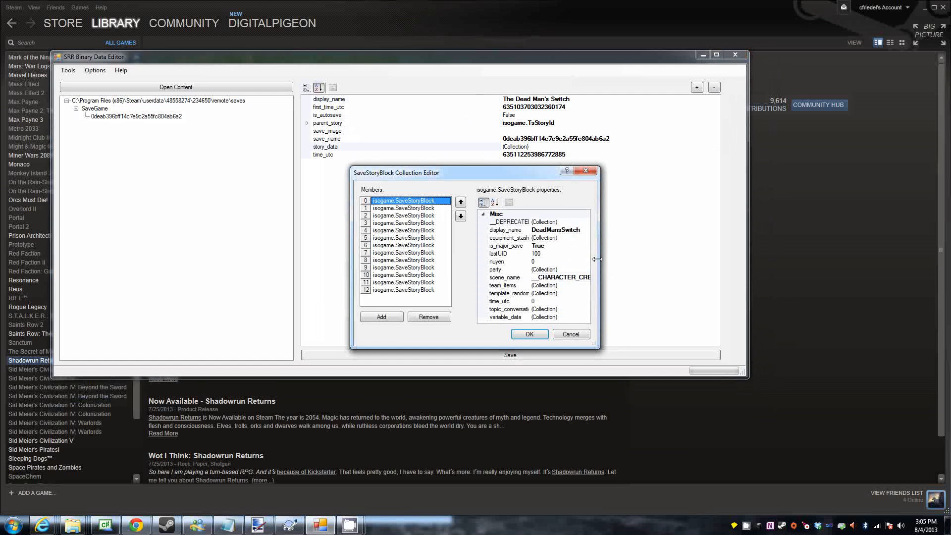
drag(597, 259, 732, 259)
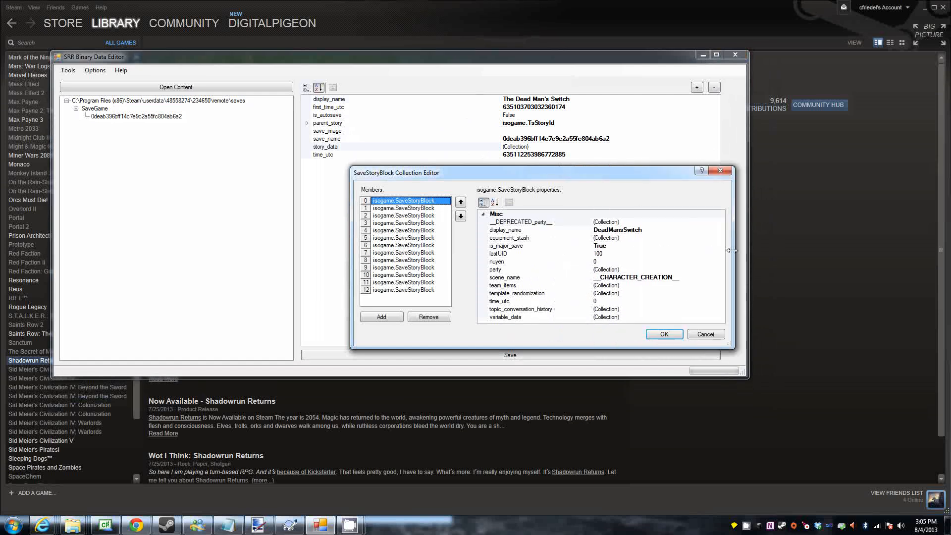
- Examine the display_name, scene_name and nuyen properties of the various SaveStoryBlock members between 1 and 12
click(409, 209)
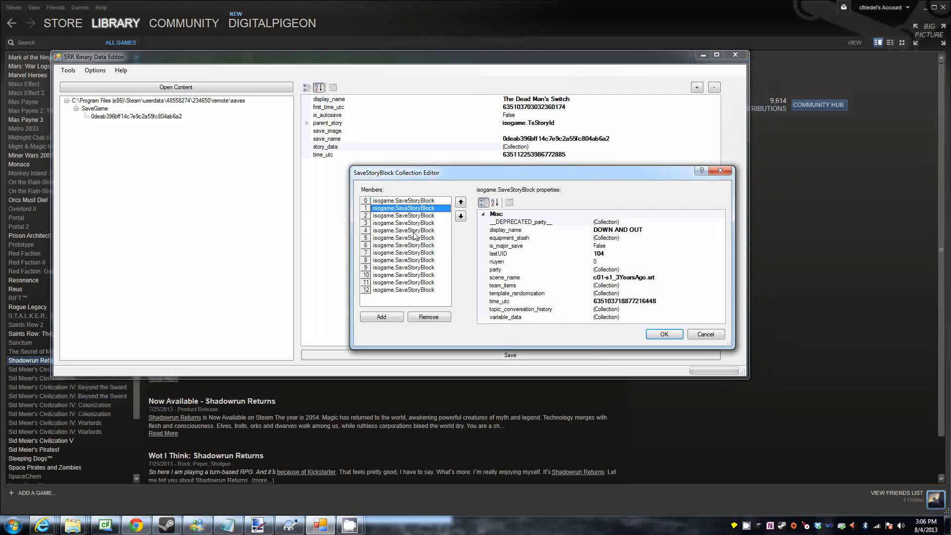
click(420, 216)
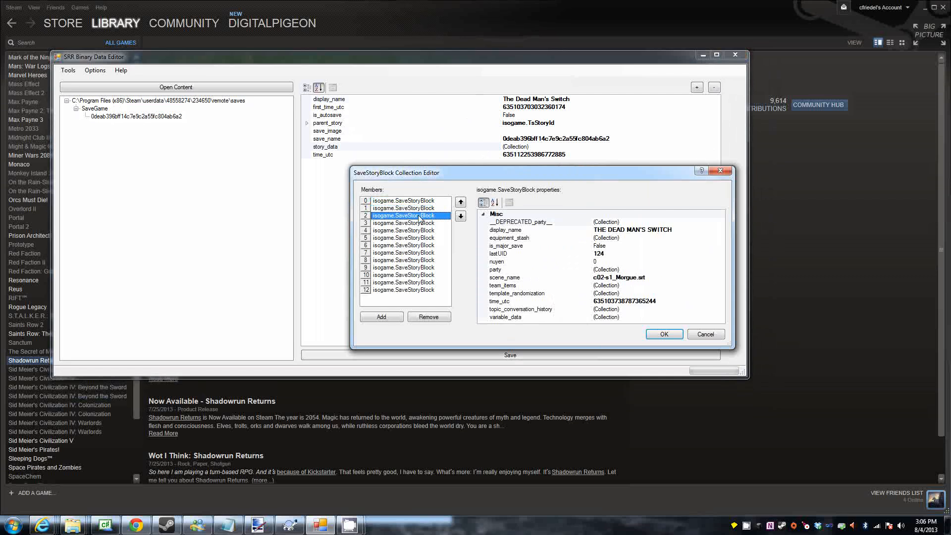
click(405, 224)
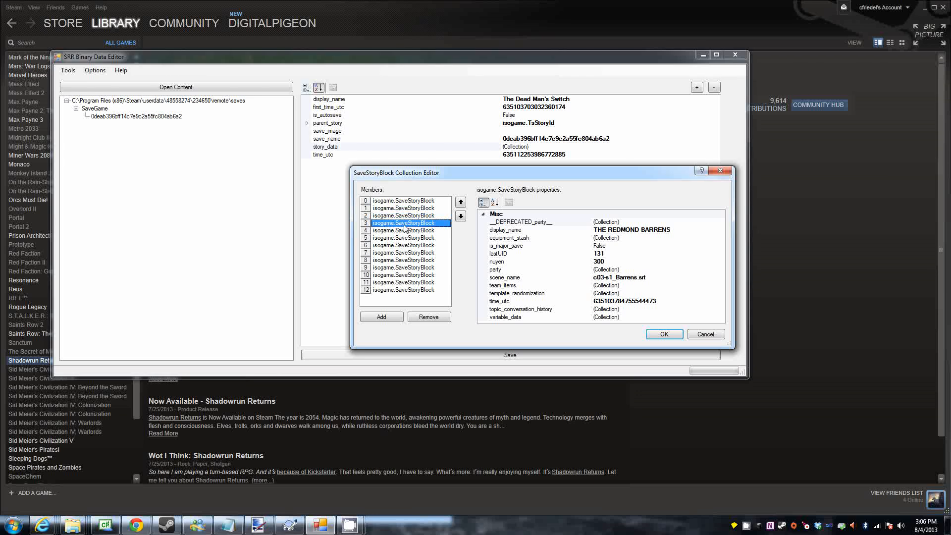
click(407, 231)
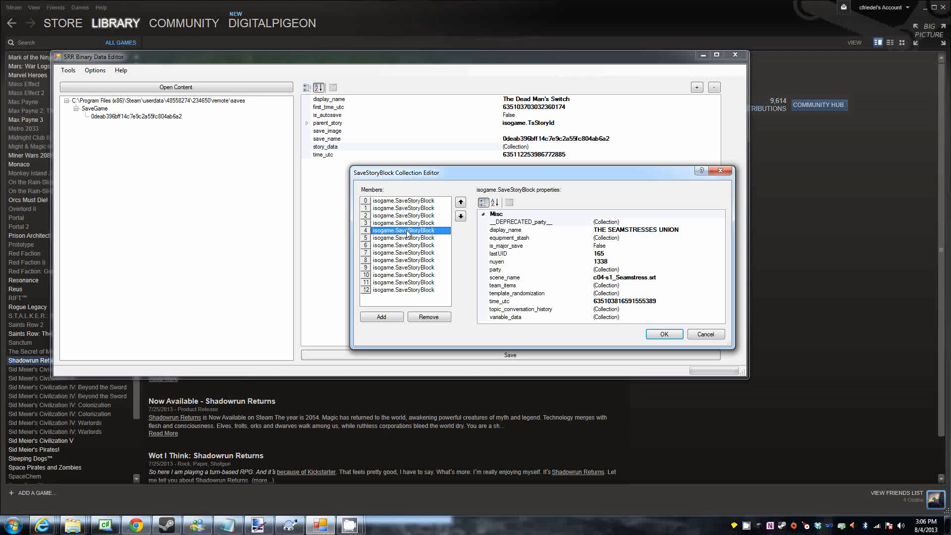
click(414, 290)
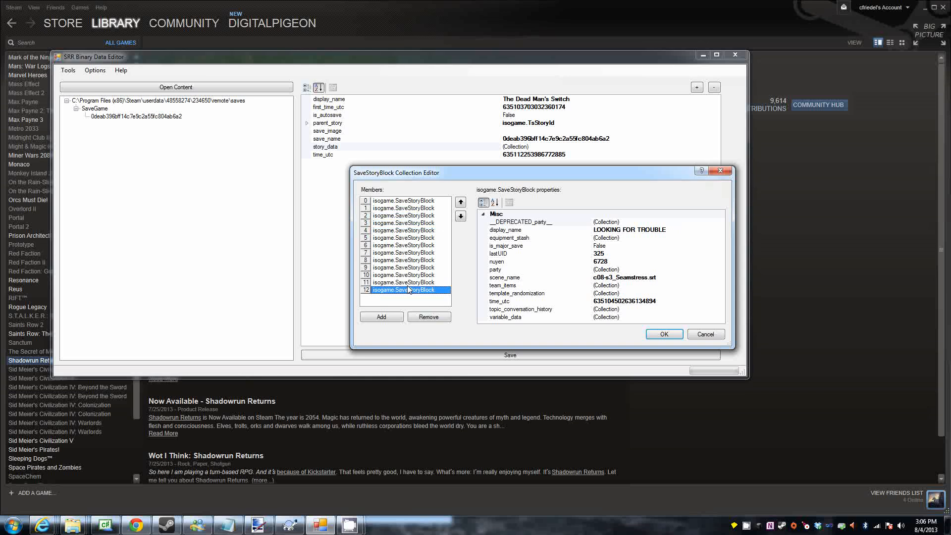
click(407, 262)
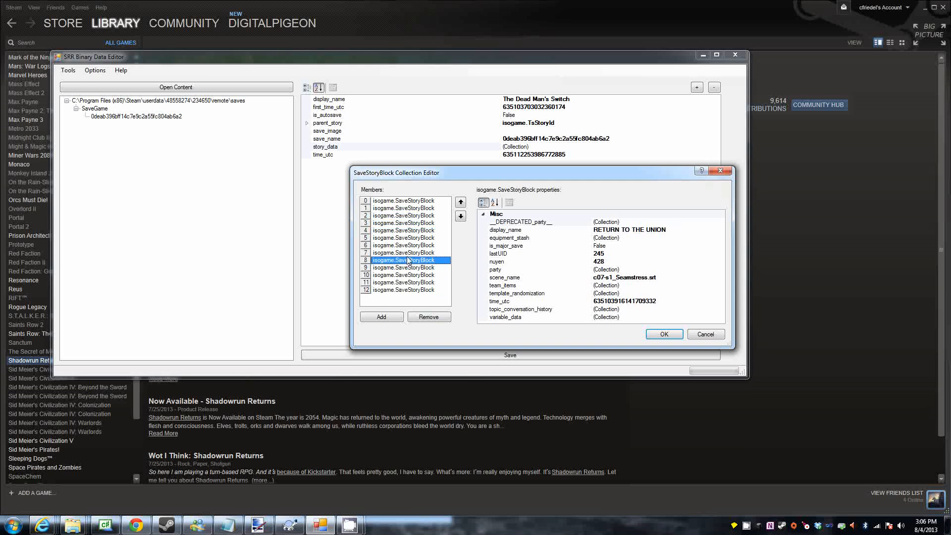
click(414, 254)
click(416, 238)
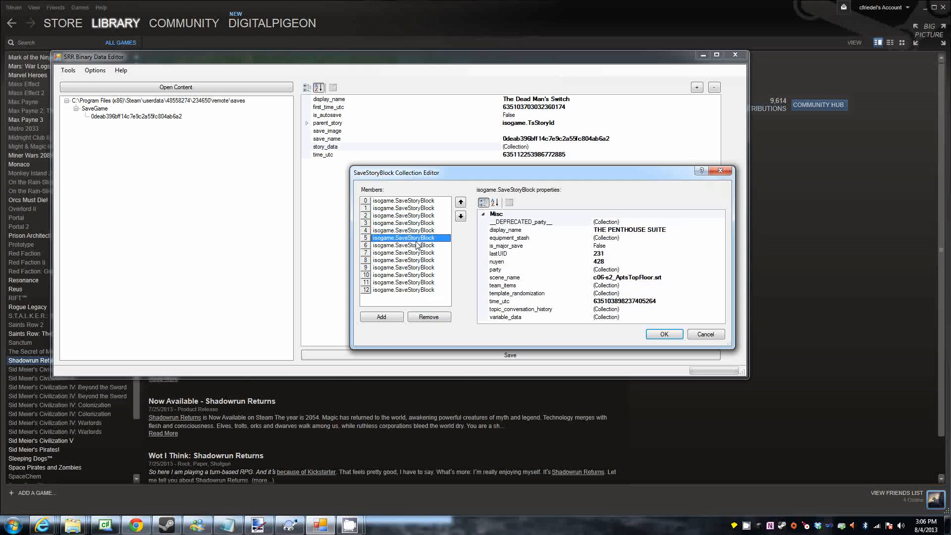
click(417, 223)
click(419, 239)
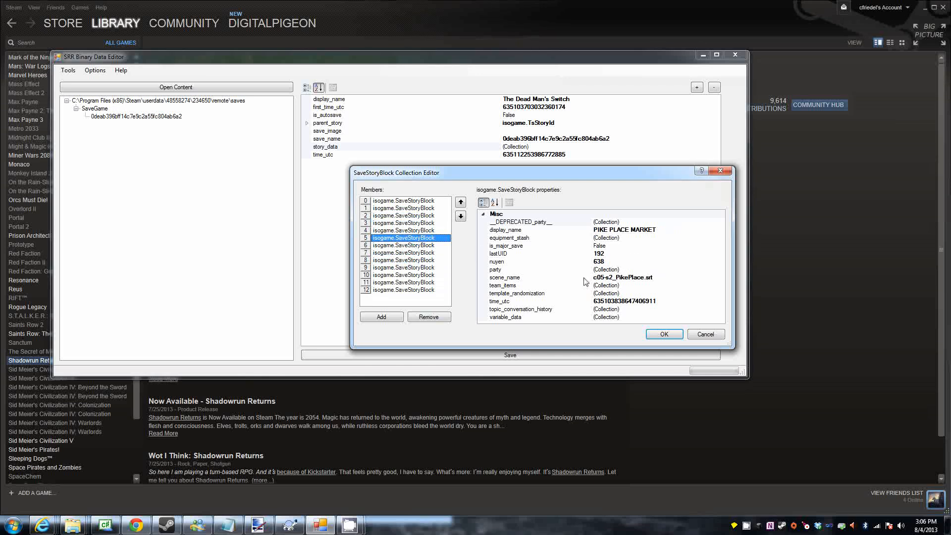
click(406, 246)
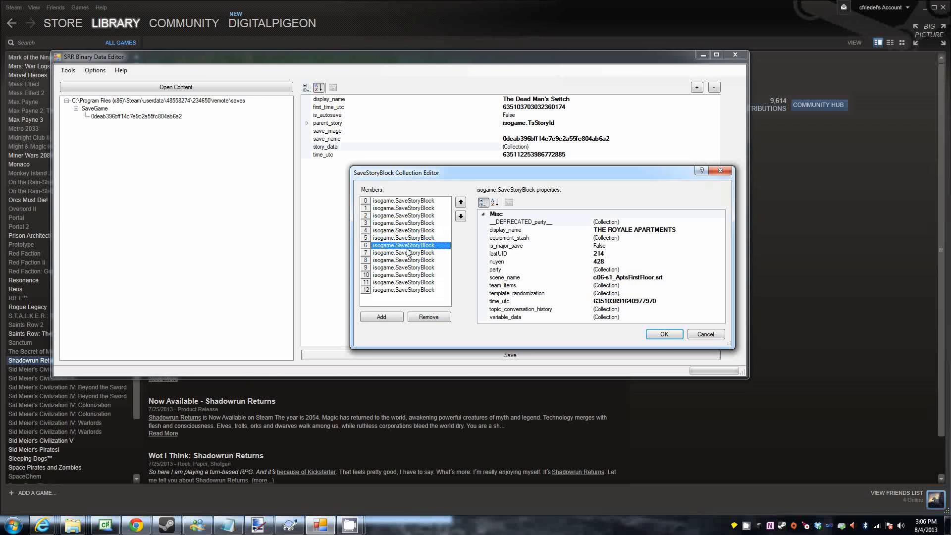
- Set nuyen of SaveStoryBlock member 12, LOOKING FOR TROUBLE, to 99876
click(402, 291)
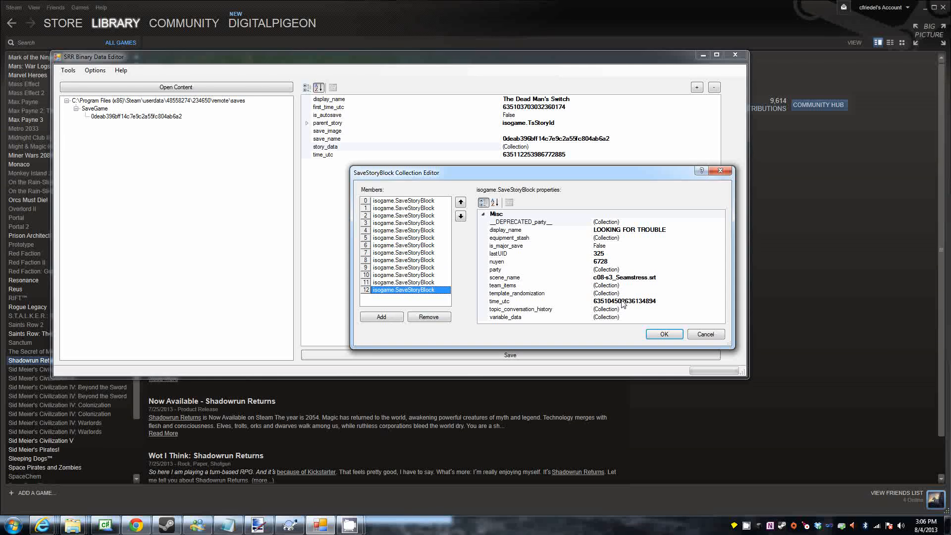
click(407, 283)
click(416, 276)
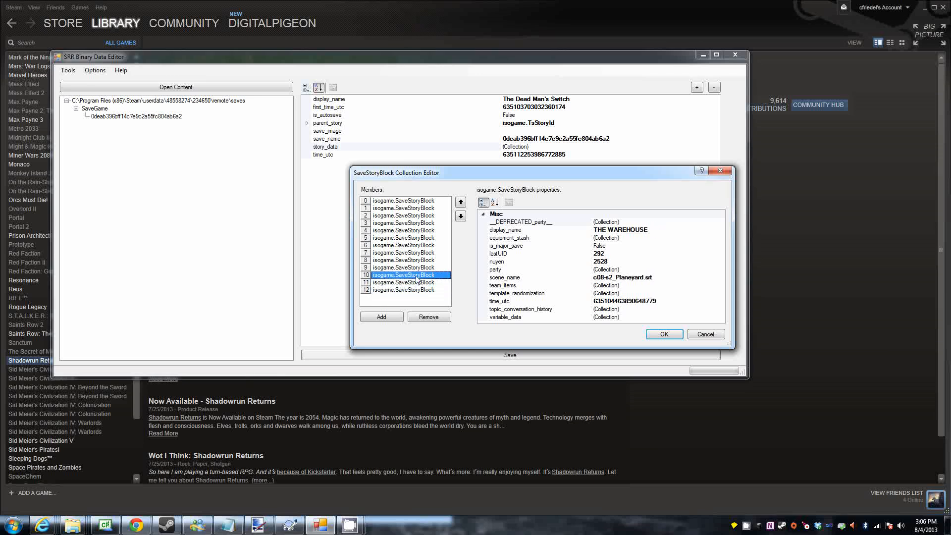
click(422, 290)
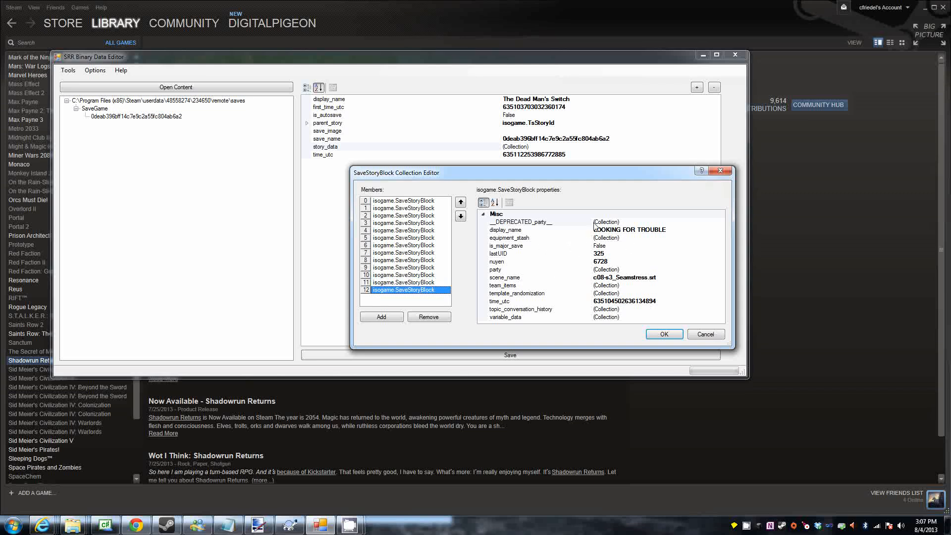
click(634, 261)
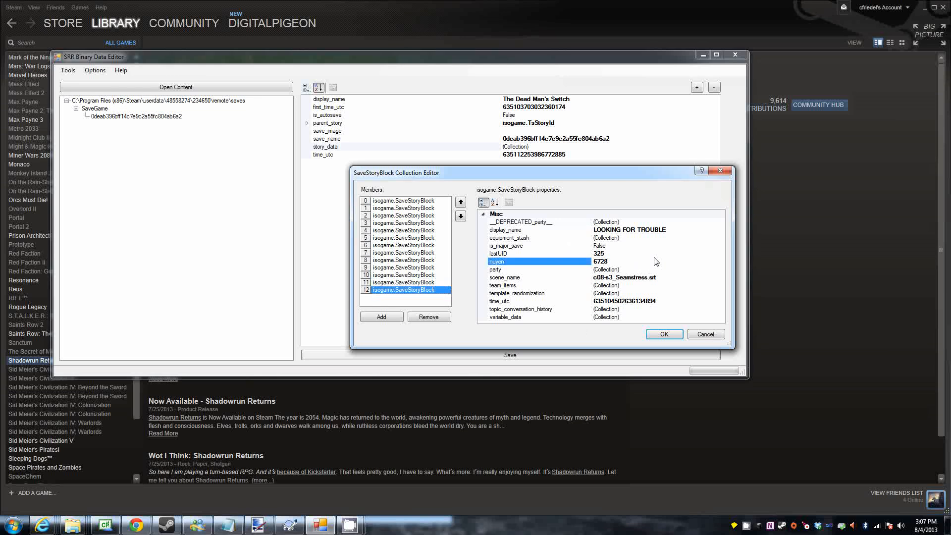
key(BackSpace)
key(BackSpace)
key(BackSpace)
key(BackSpace)
text(99876)
- Check the strings in member 12's team_items collection and close it without changes
click(638, 287)
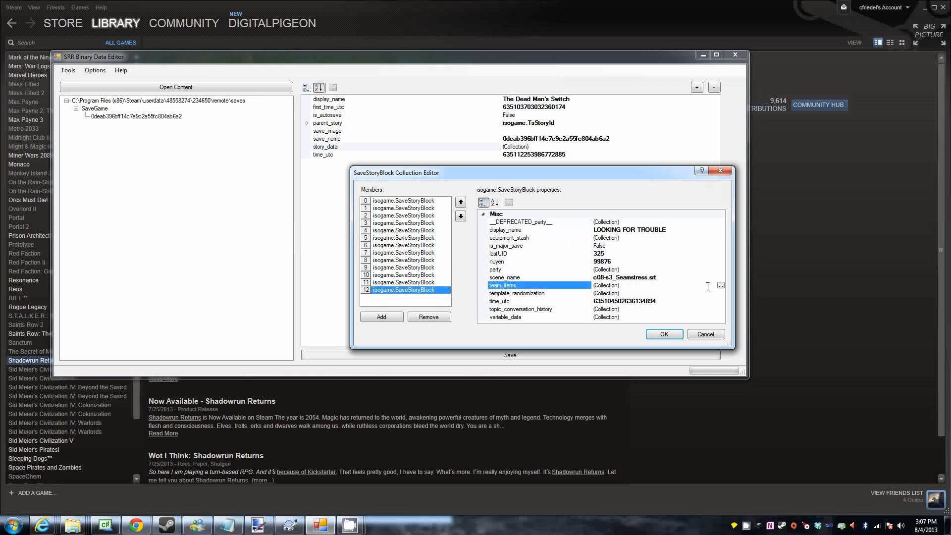
click(721, 286)
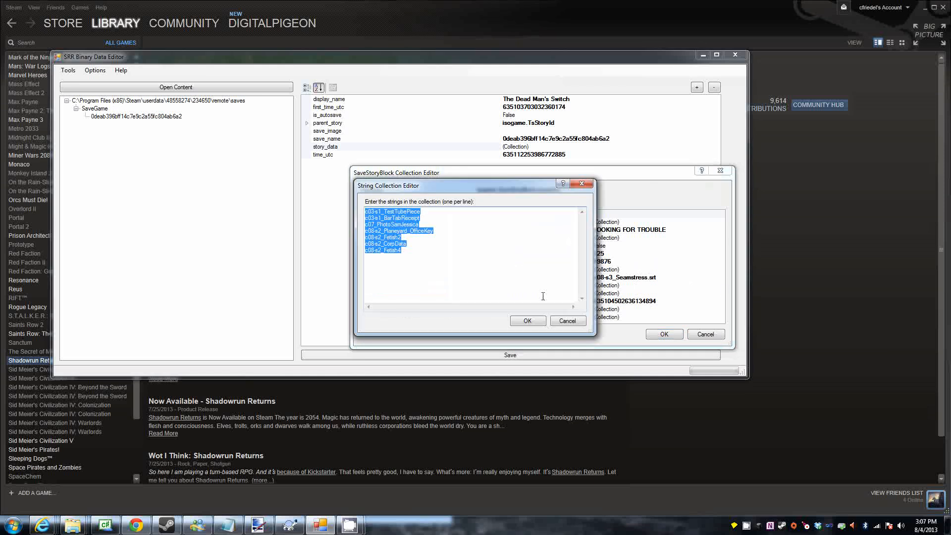
click(568, 321)
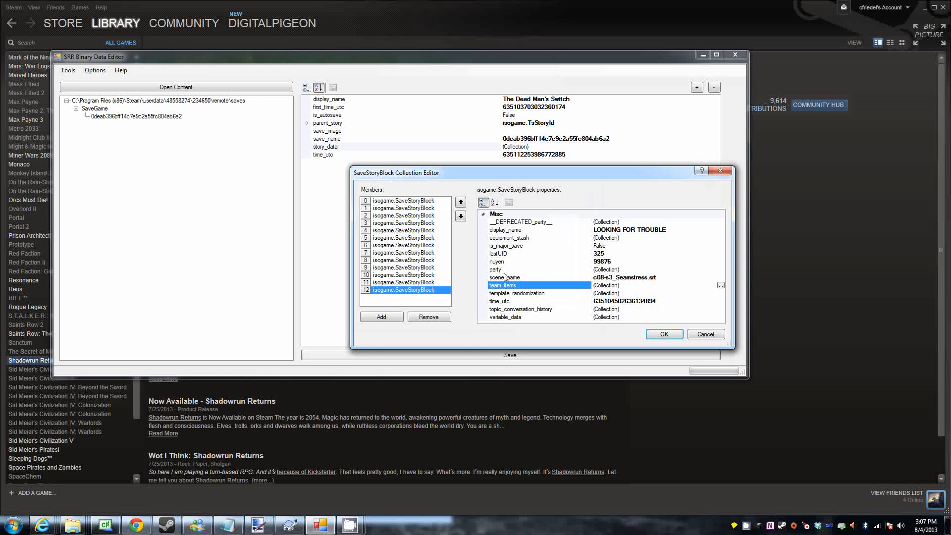
- Open member 12's party collection and check the char_inst details of its ActiveCharacterState members
click(636, 271)
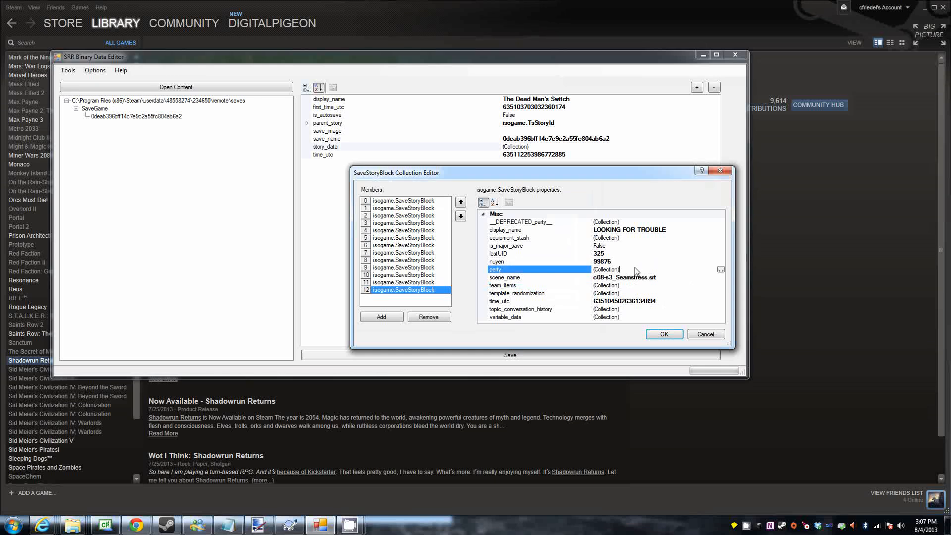
click(721, 271)
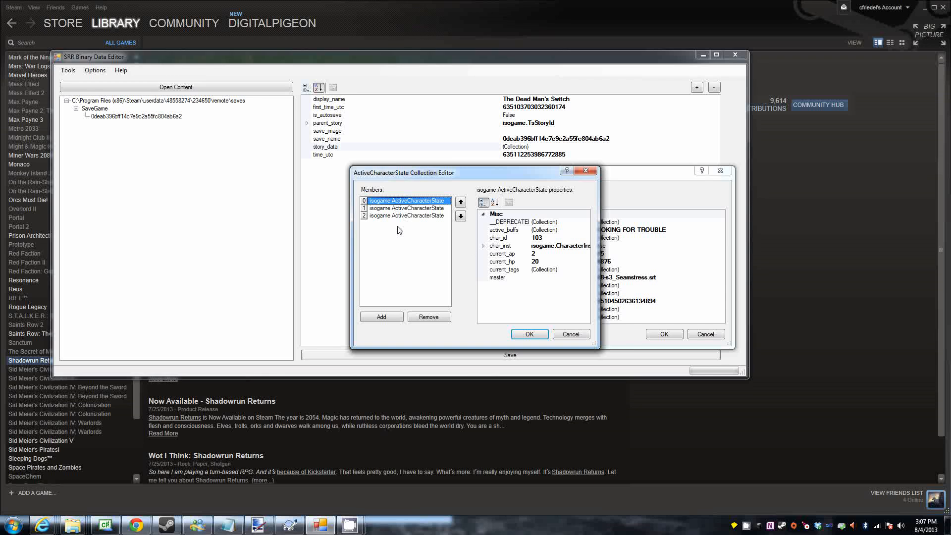
click(483, 246)
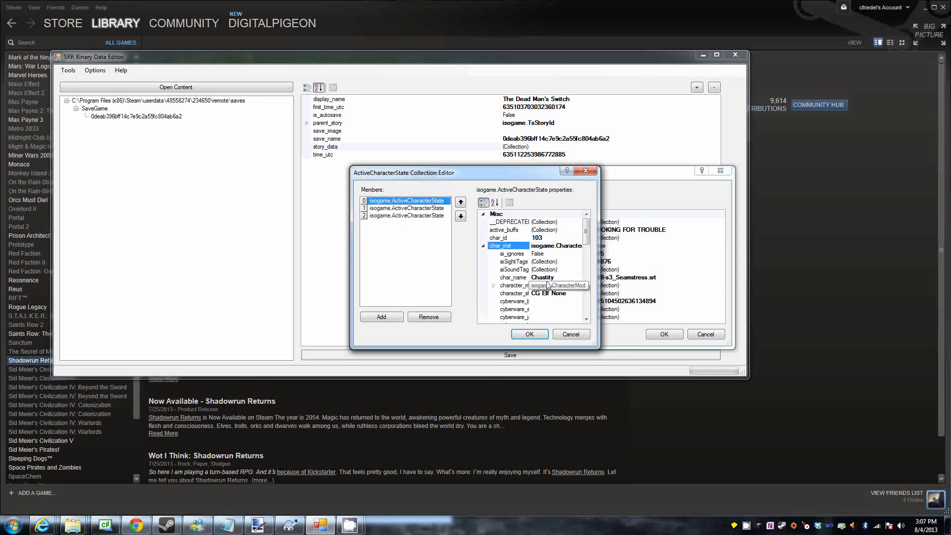
click(405, 209)
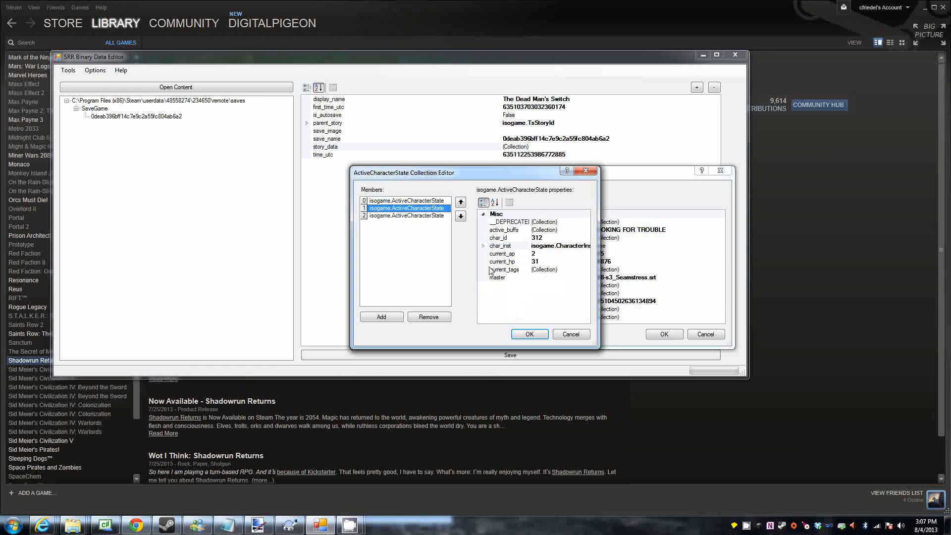
click(402, 216)
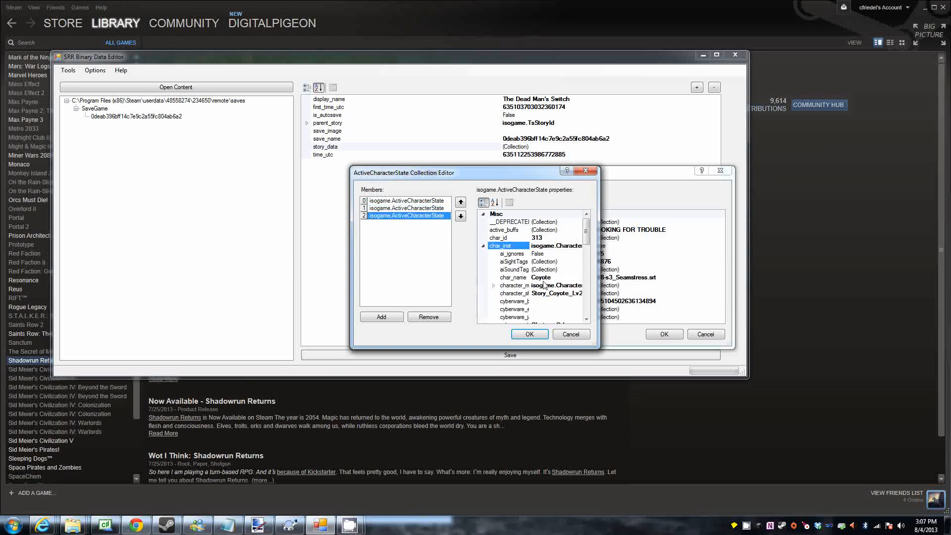
- Change the char_name in the char_inst of party member 0 to Virtue
click(401, 202)
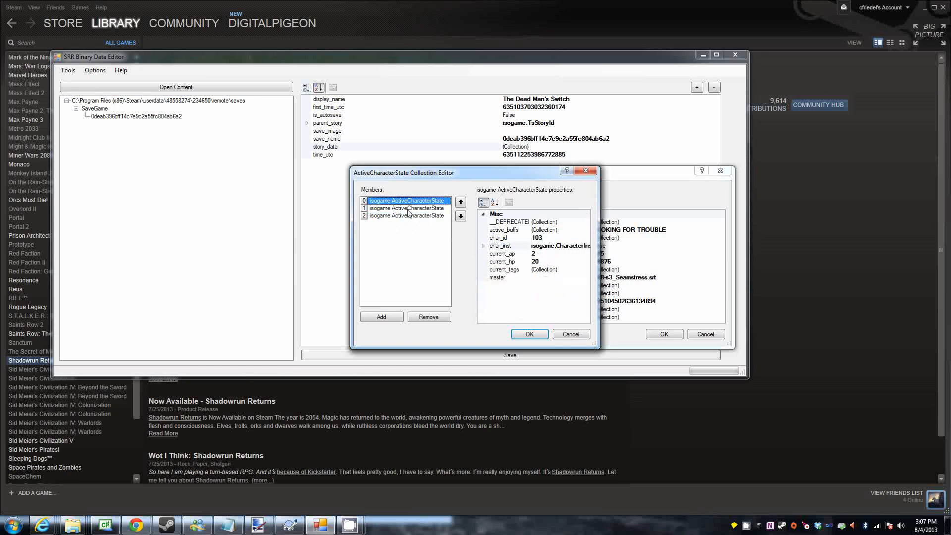
click(484, 247)
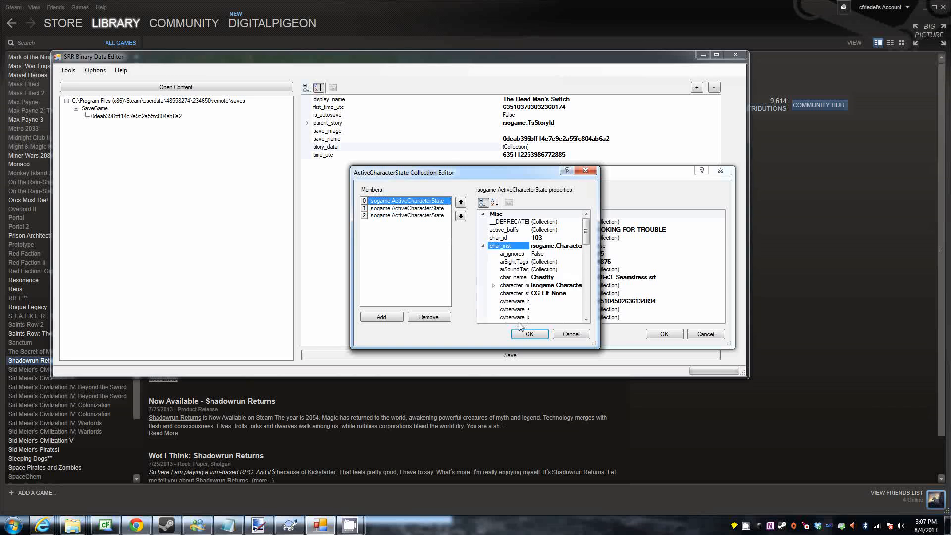
click(563, 279)
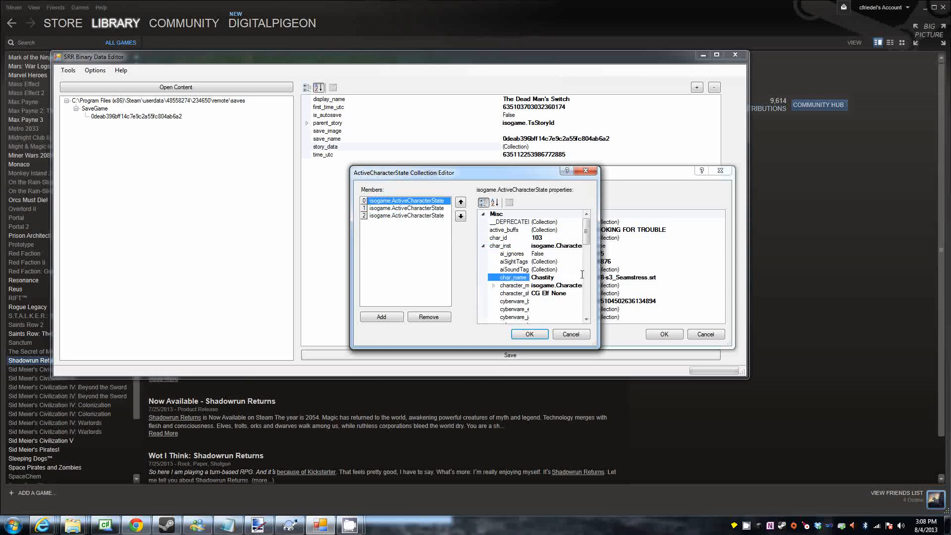
text(Virtue)
- Enlarge the ActiveCharacterState Collection Editor, move it over the main editor window and look through member 0's properties
drag(597, 347, 766, 405)
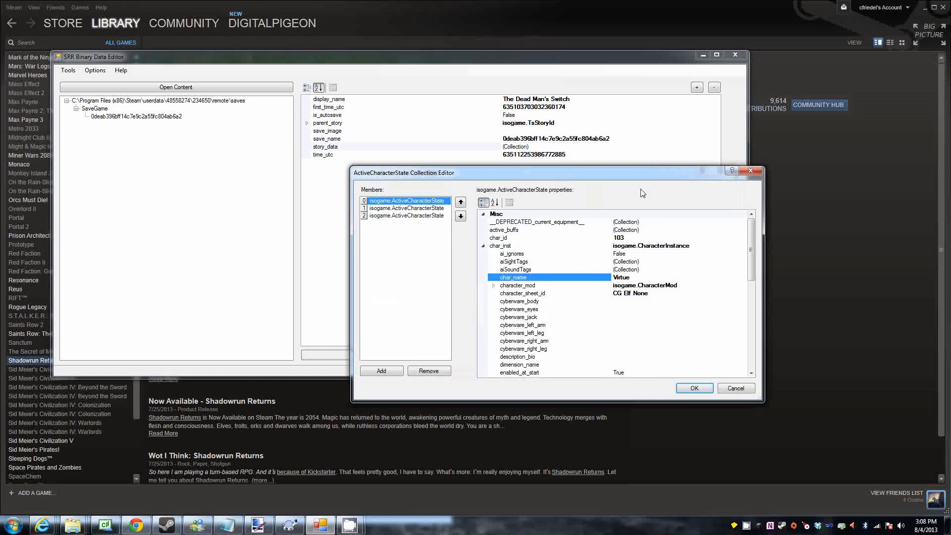
drag(633, 173, 429, 78)
drag(548, 164, 551, 179)
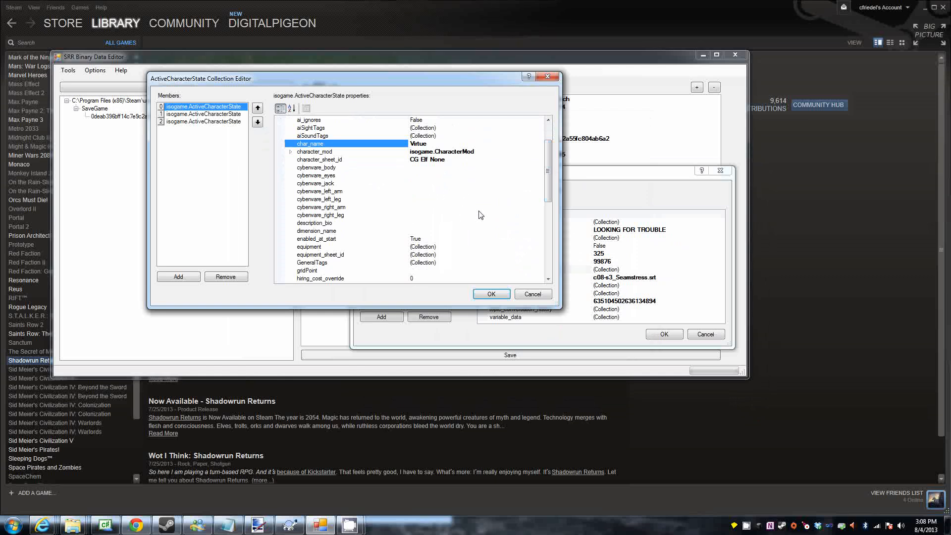
mouse_move(549, 189)
mouse_down()
mouse_move(545, 245)
mouse_move(548, 176)
mouse_up()
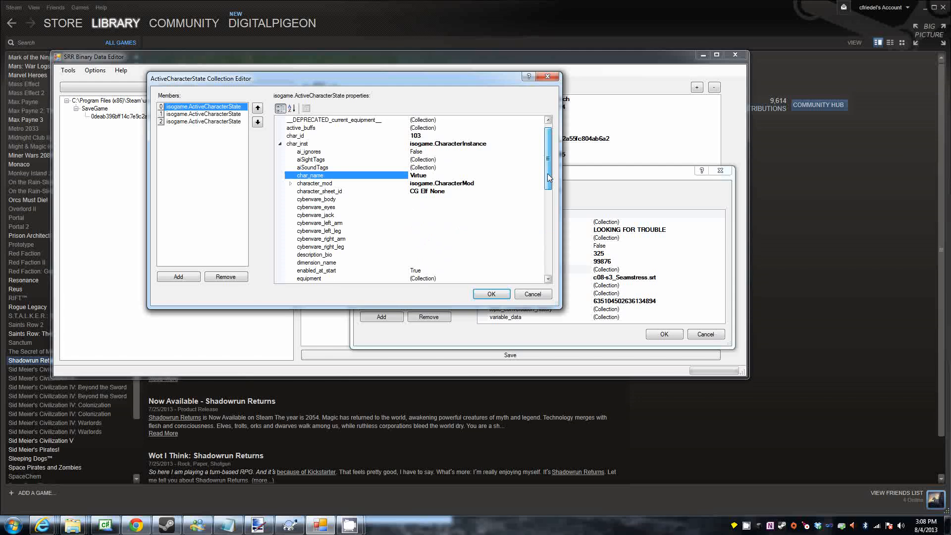
- Set body to 5 in the character_mod stats of party member 0, then collapse the stats and character_mod groups
click(291, 184)
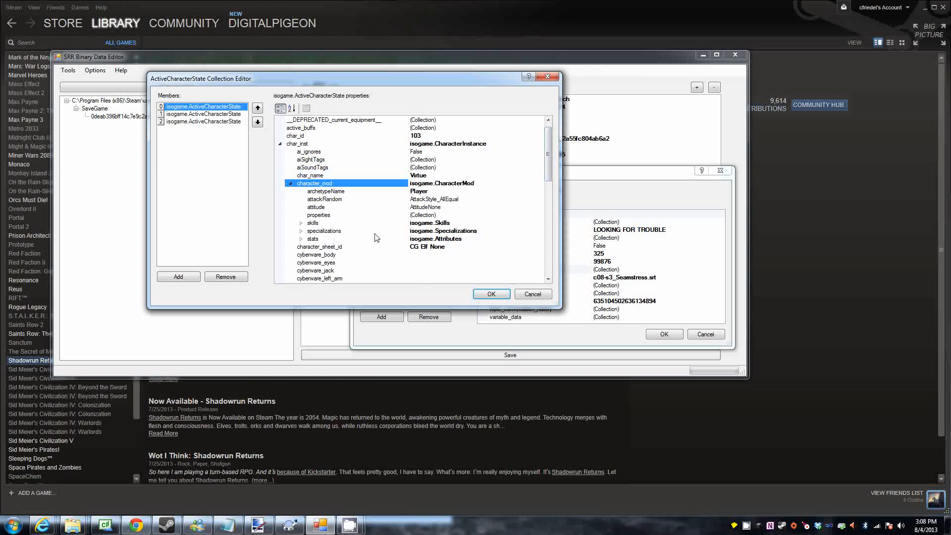
click(301, 239)
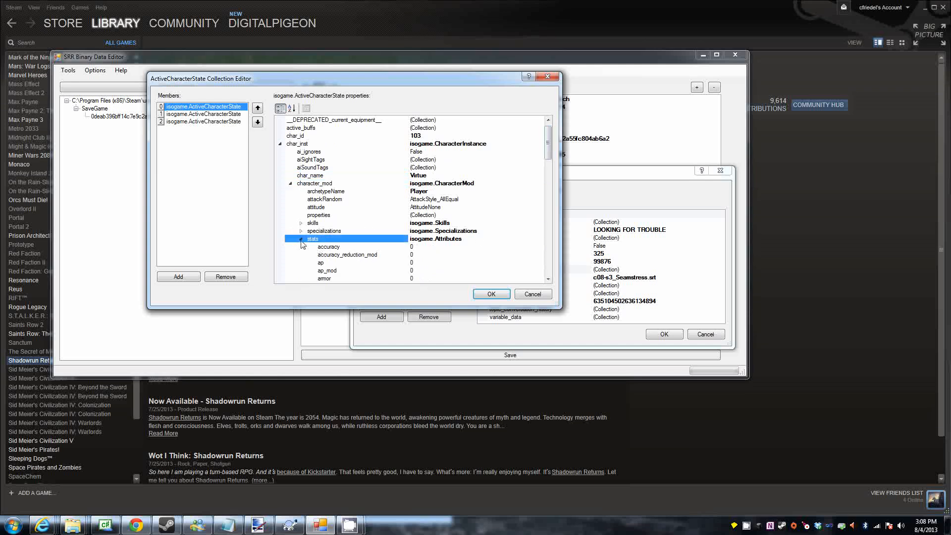
scroll(362, 245, down, 2)
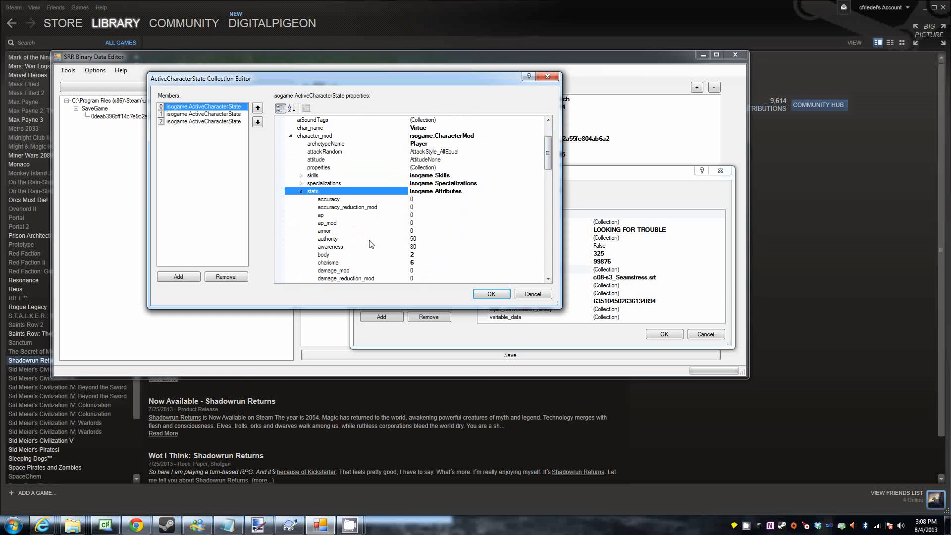
scroll(372, 245, down, 1)
click(429, 233)
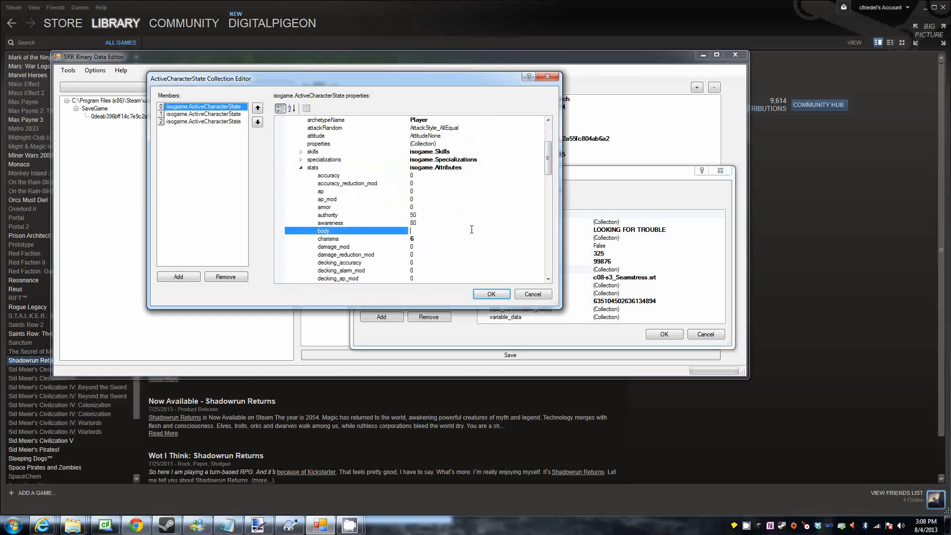
click(451, 241)
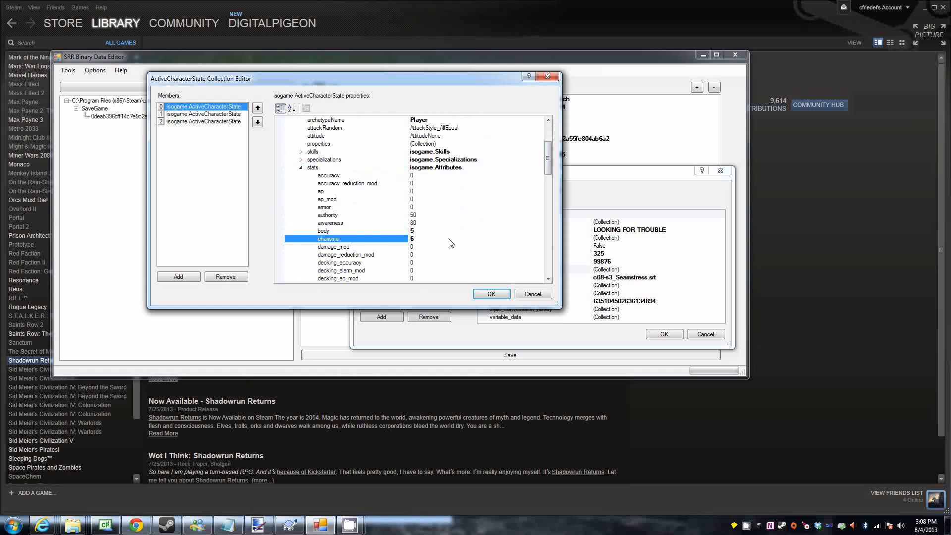
click(300, 168)
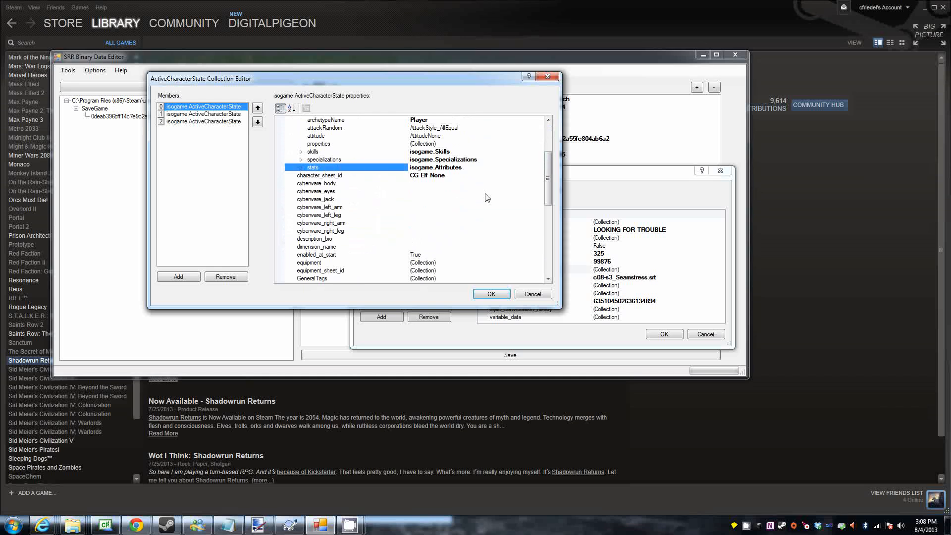
scroll(431, 191, up, 1)
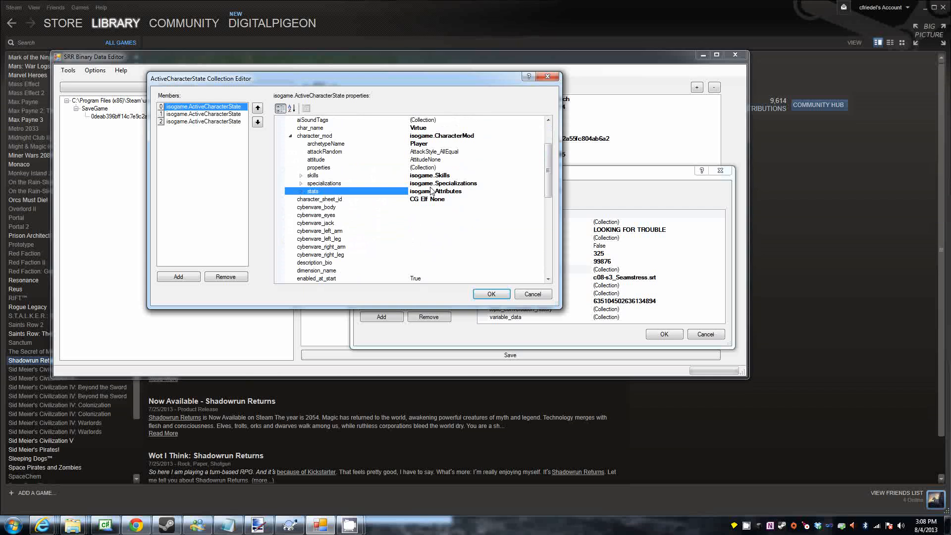
scroll(431, 190, up, 1)
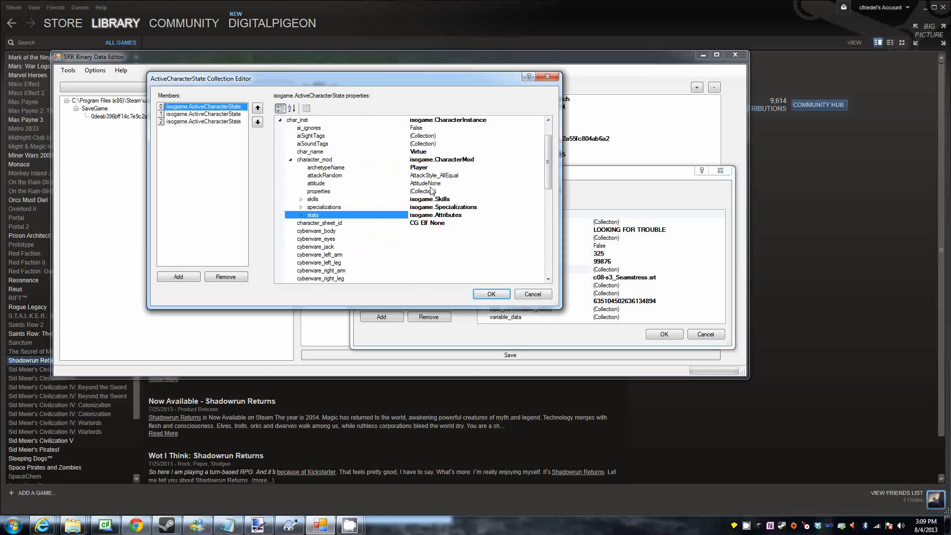
click(291, 160)
- Examine the prefab_name of several items in party member 0's equipment collection and close it without changes
scroll(364, 166, down, 1)
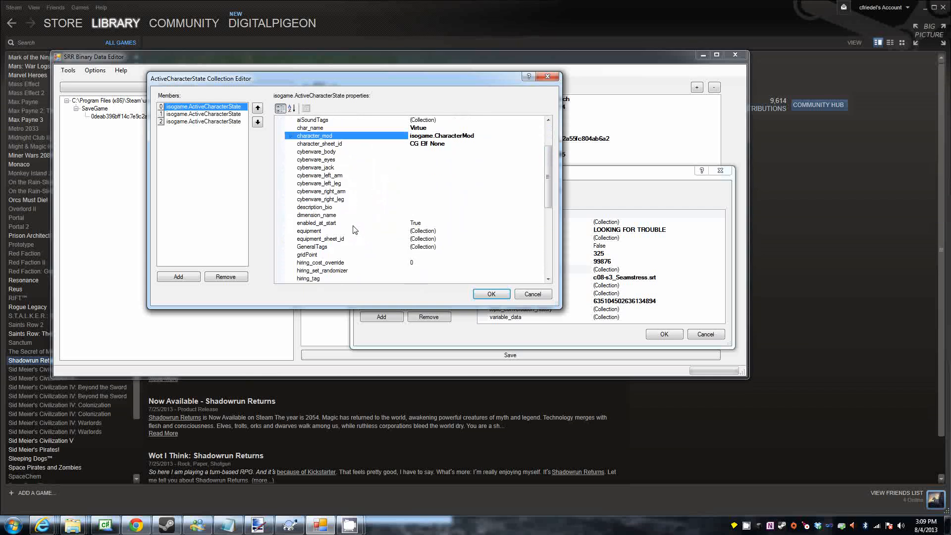
click(449, 230)
click(539, 231)
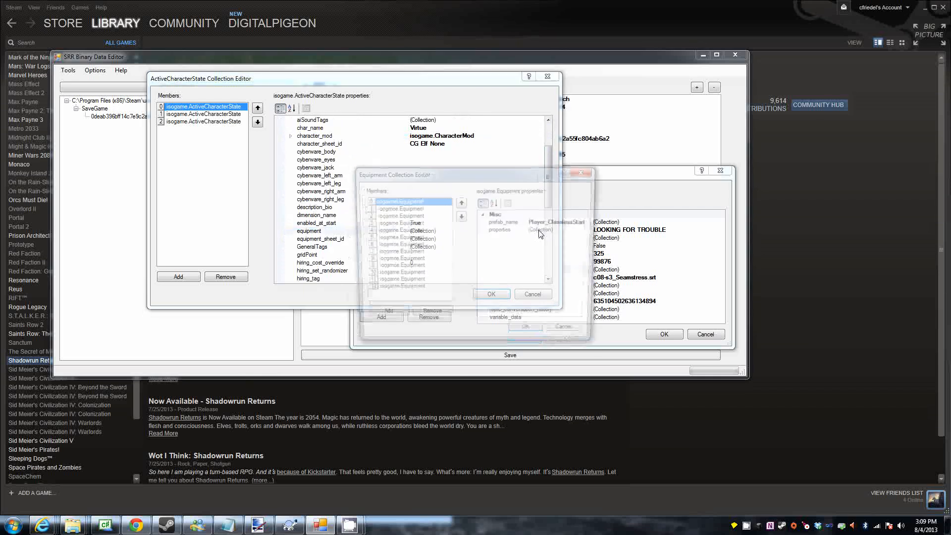
click(413, 209)
click(412, 231)
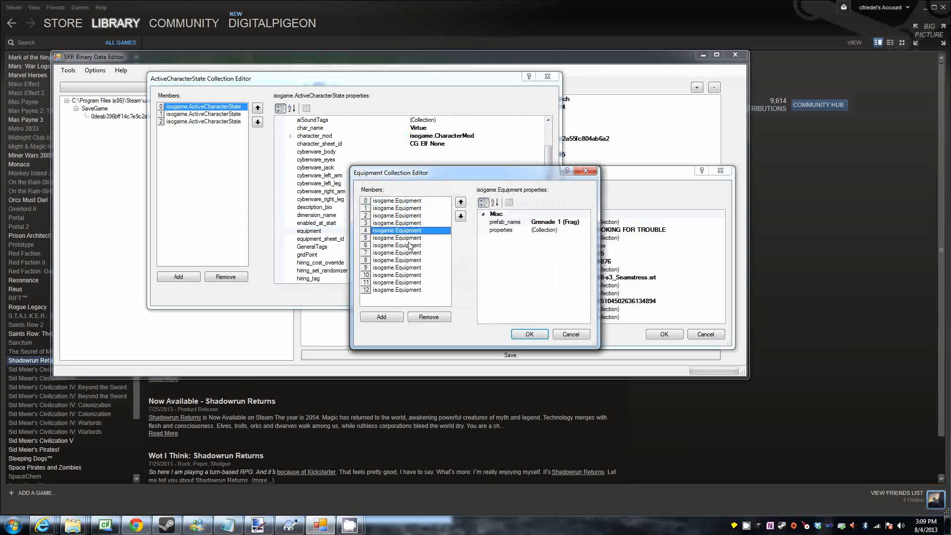
click(411, 245)
click(410, 268)
click(402, 290)
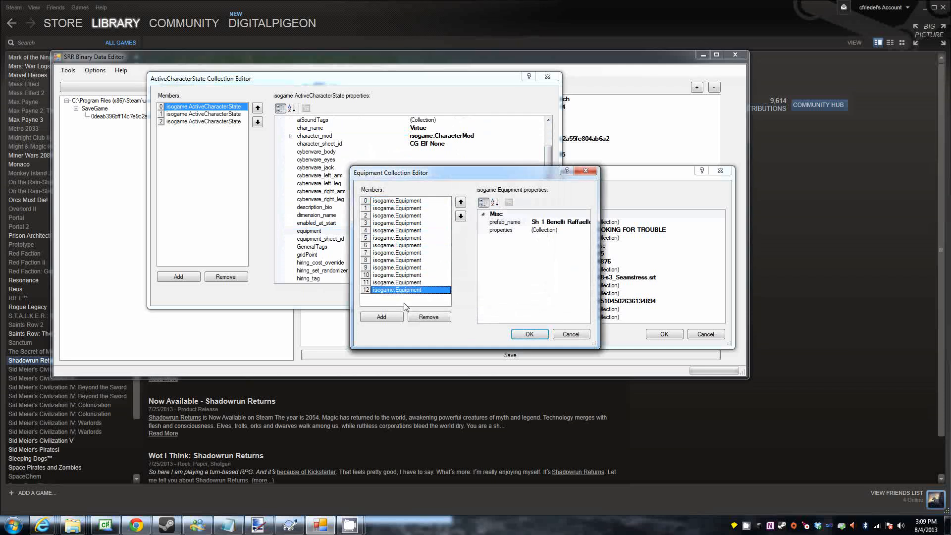
click(574, 335)
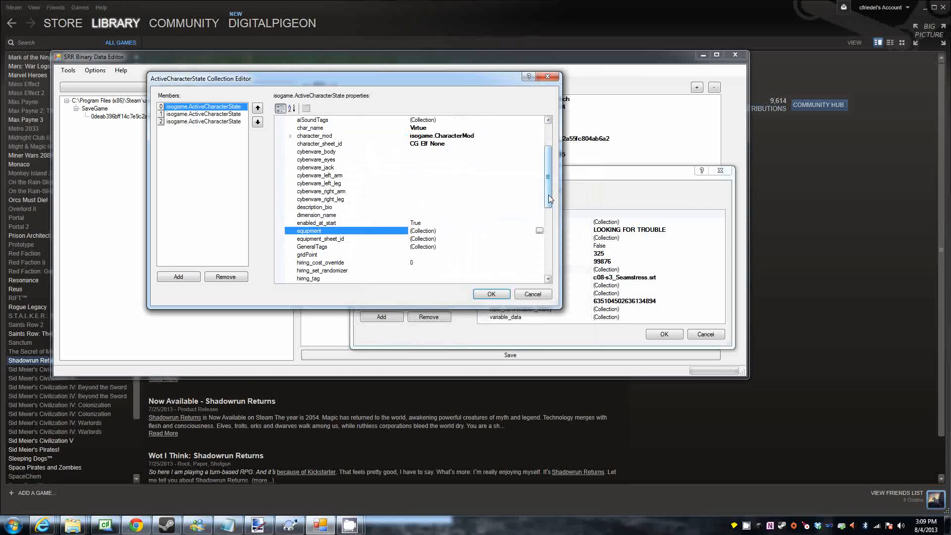
- Set unspent_karma of party member 0 to 110
drag(550, 198, 560, 258)
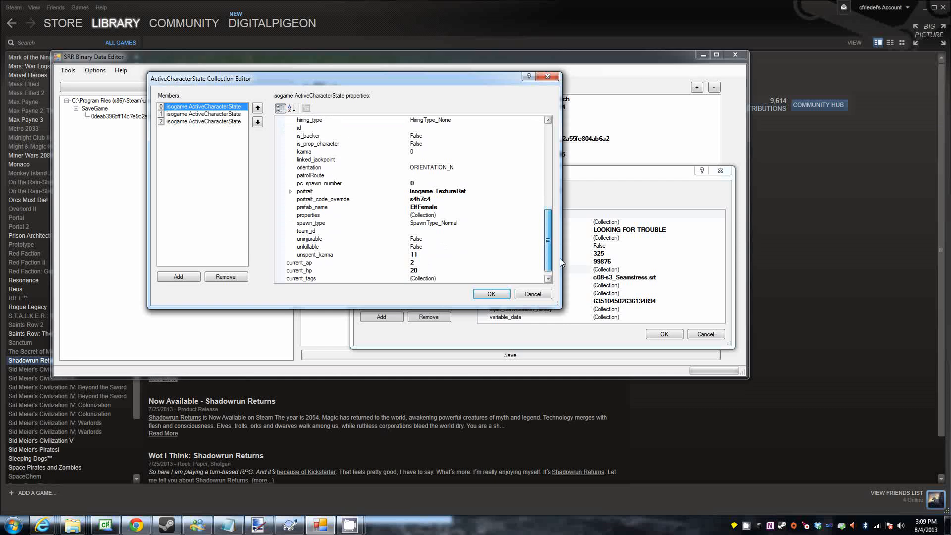
click(474, 253)
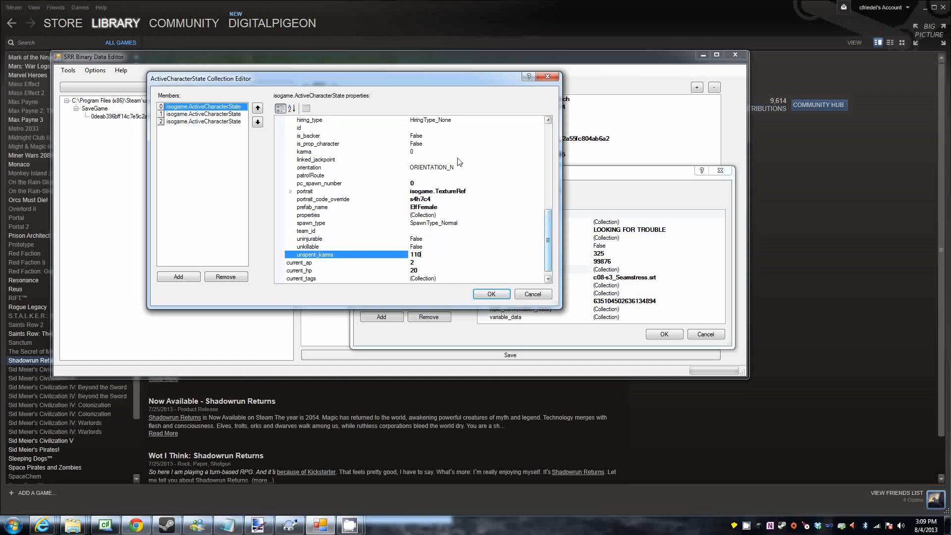
click(549, 242)
- Expand party member 0's portrait property and look through the image file names in the game's seattle art portraits folder
click(290, 192)
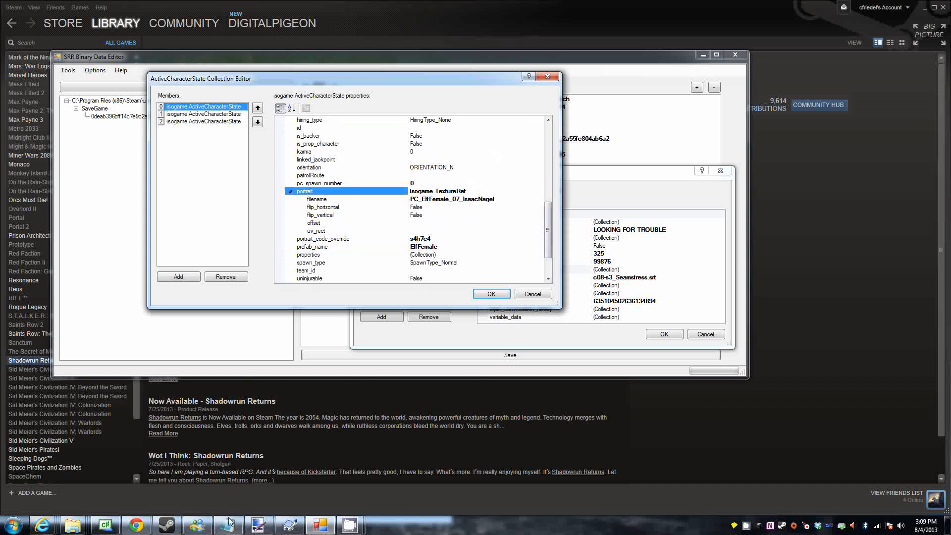
mouse_move(71, 529)
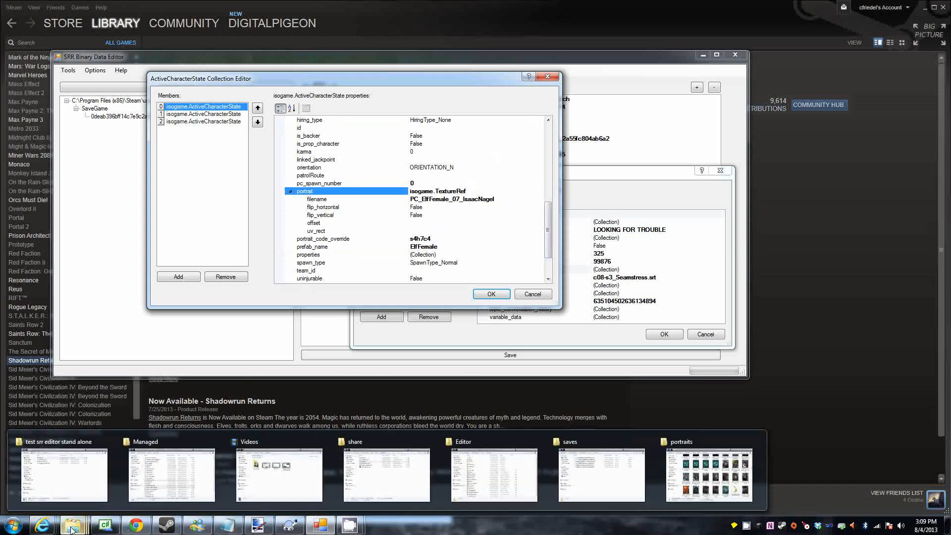
click(686, 448)
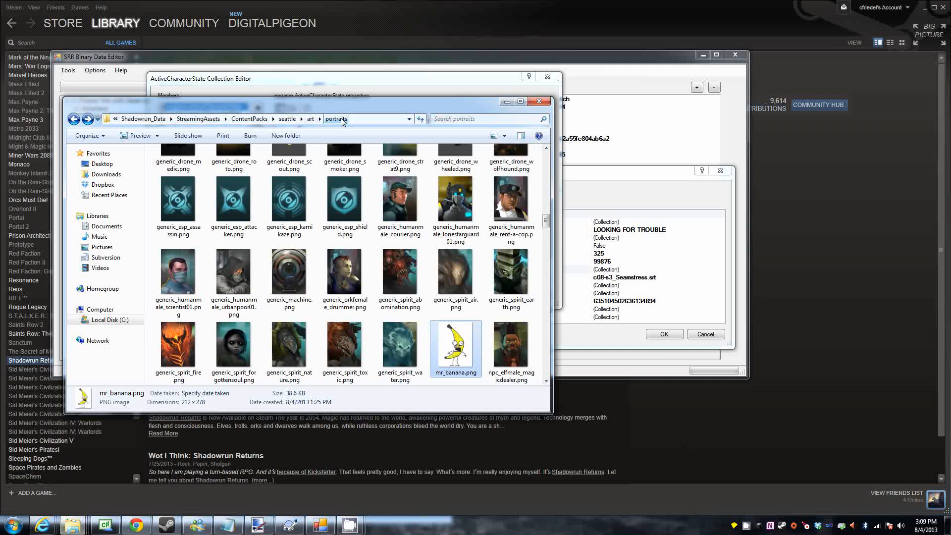
scroll(402, 239, up, 10)
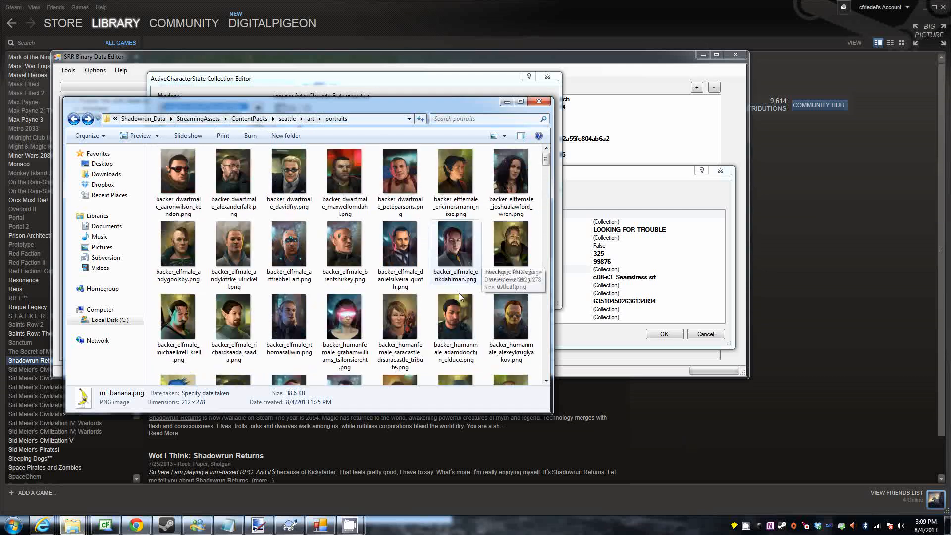
scroll(443, 308, down, 10)
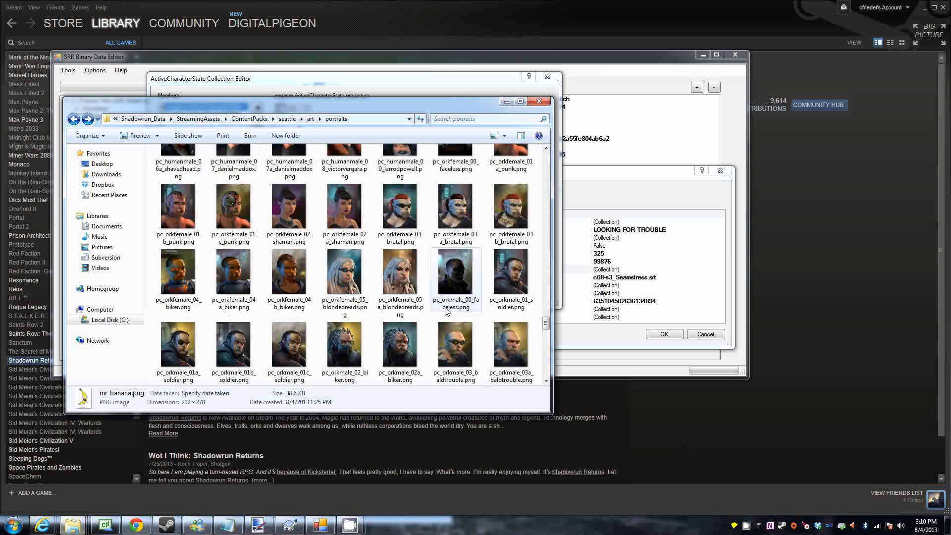
scroll(445, 311, up, 8)
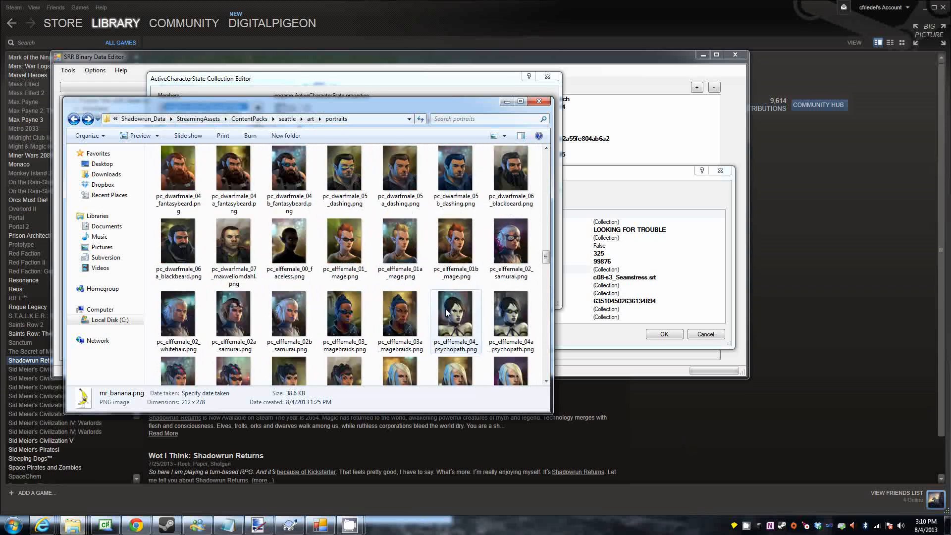
scroll(445, 308, down, 15)
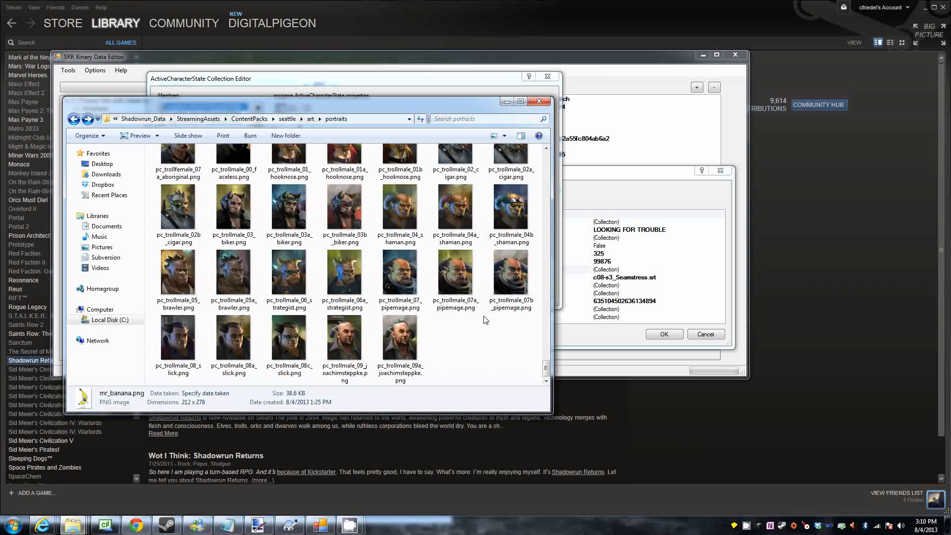
scroll(484, 320, up, 12)
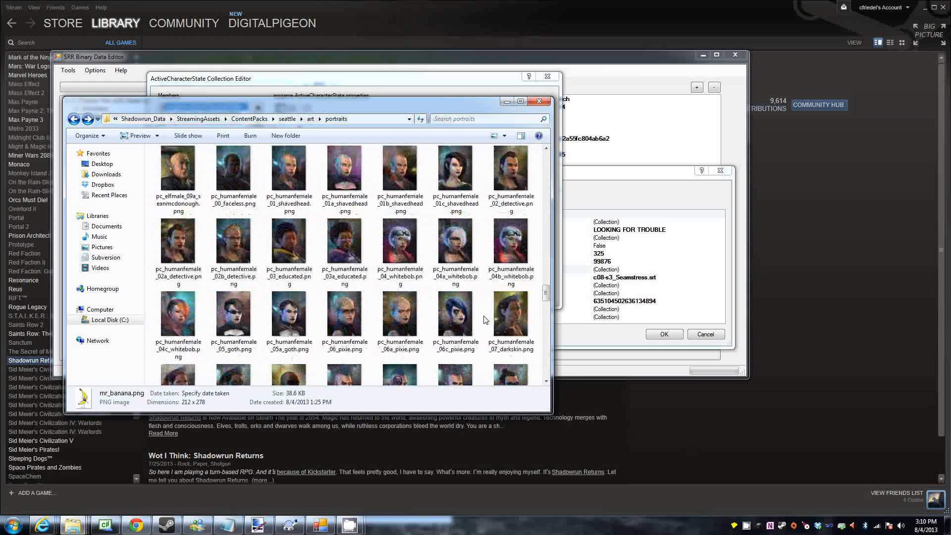
scroll(484, 320, up, 8)
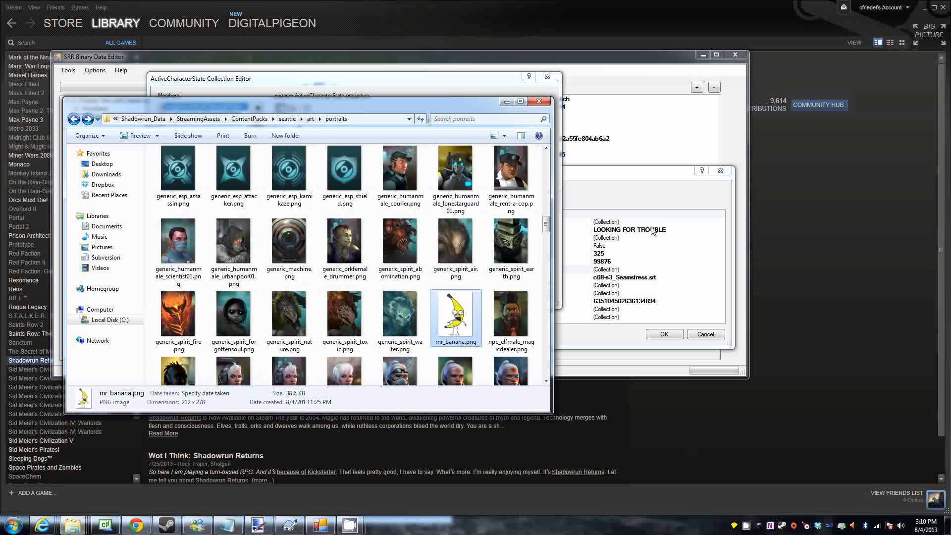
- Return to SRR Binary Data Editor and set the portrait filename of party member 0 to mr_banana
click(662, 282)
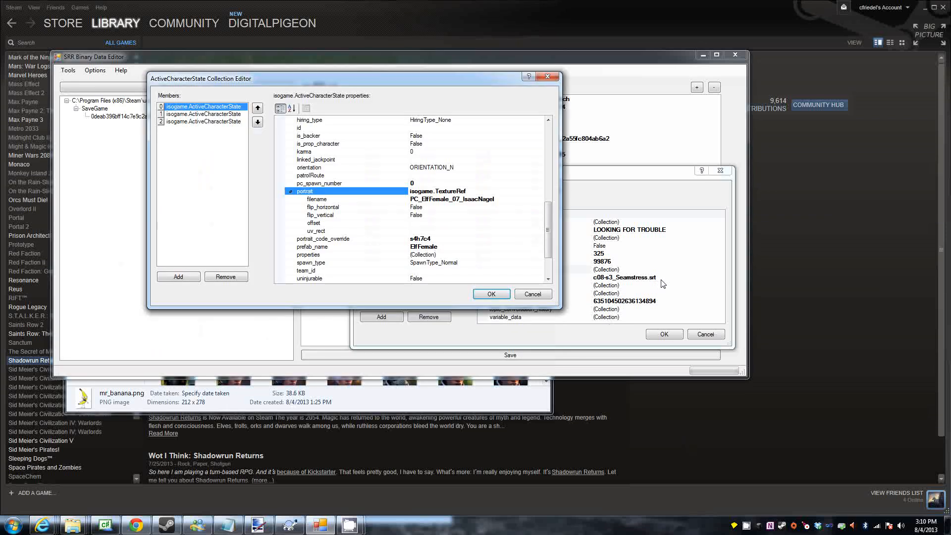
click(500, 199)
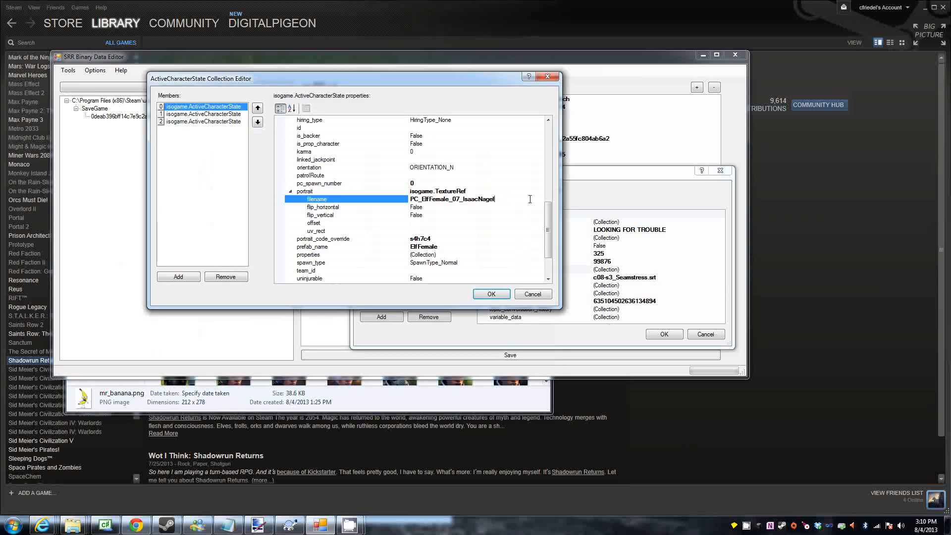
double_click(530, 199)
text(mr_banana)
- Accept the changes in the party and story block collection editors and save the edited save file
click(492, 296)
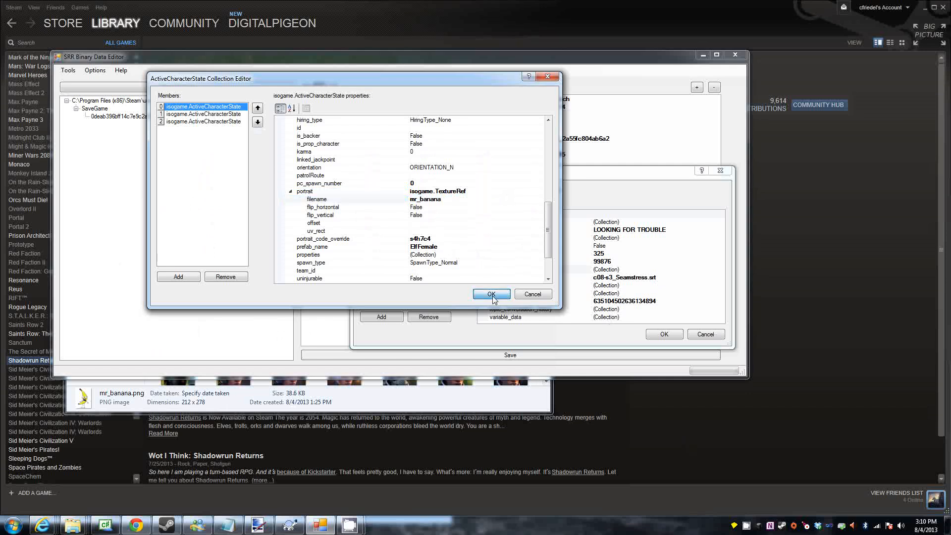
click(491, 294)
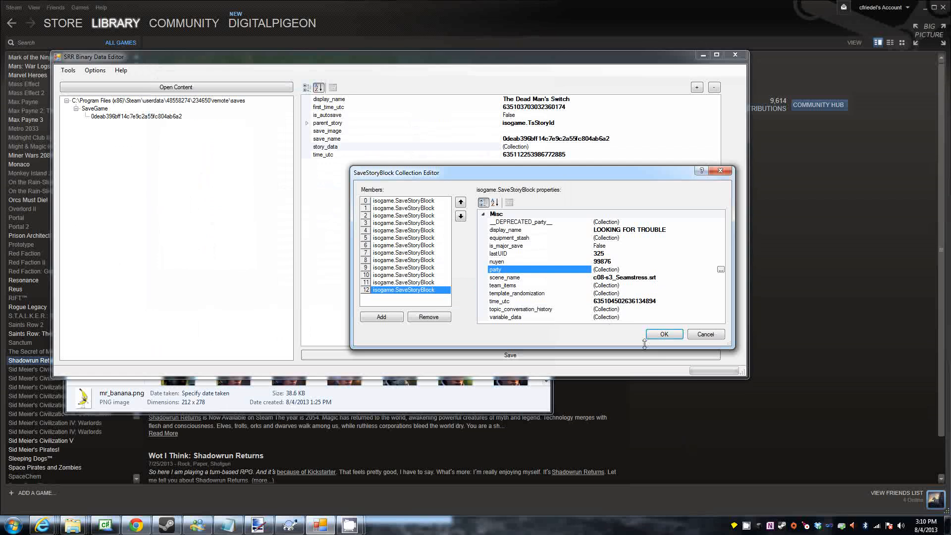
click(664, 334)
click(529, 357)
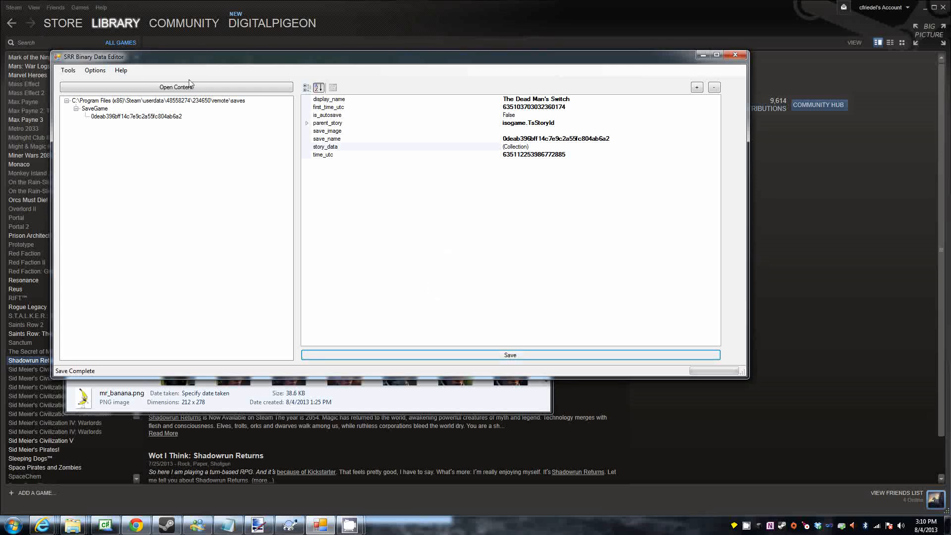
click(123, 74)
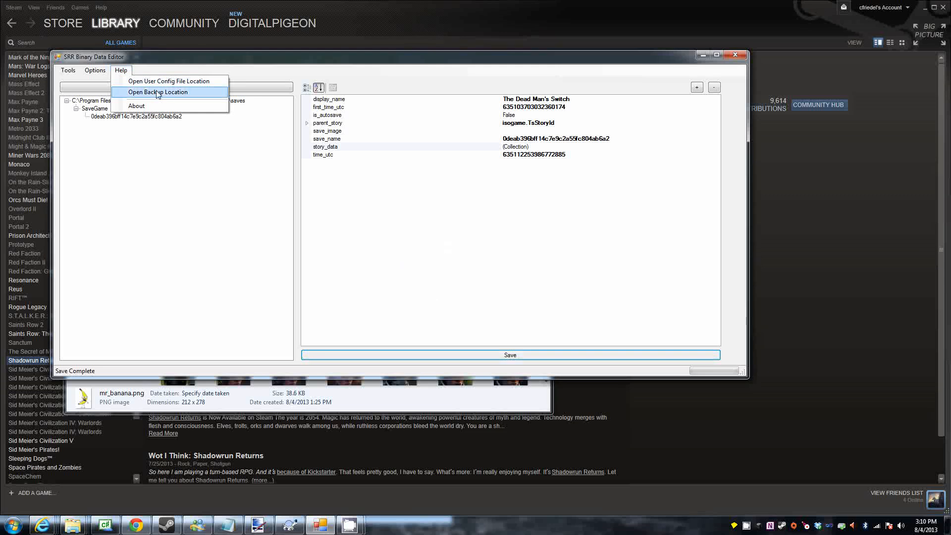
click(182, 93)
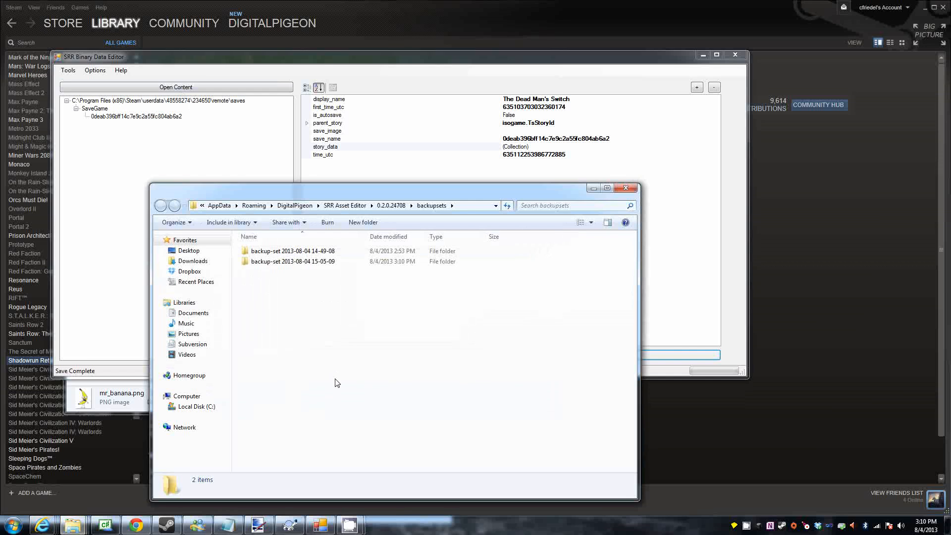
click(331, 267)
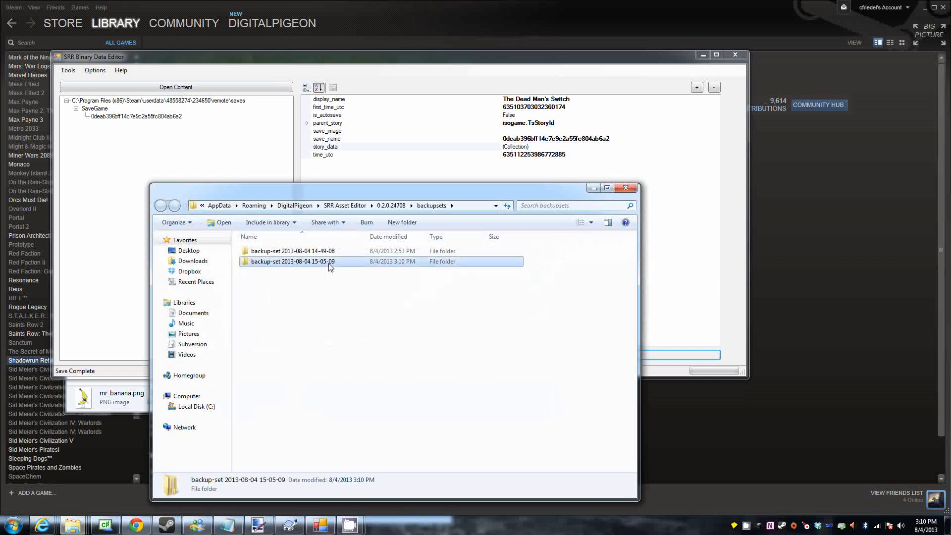
double_click(331, 266)
double_click(252, 251)
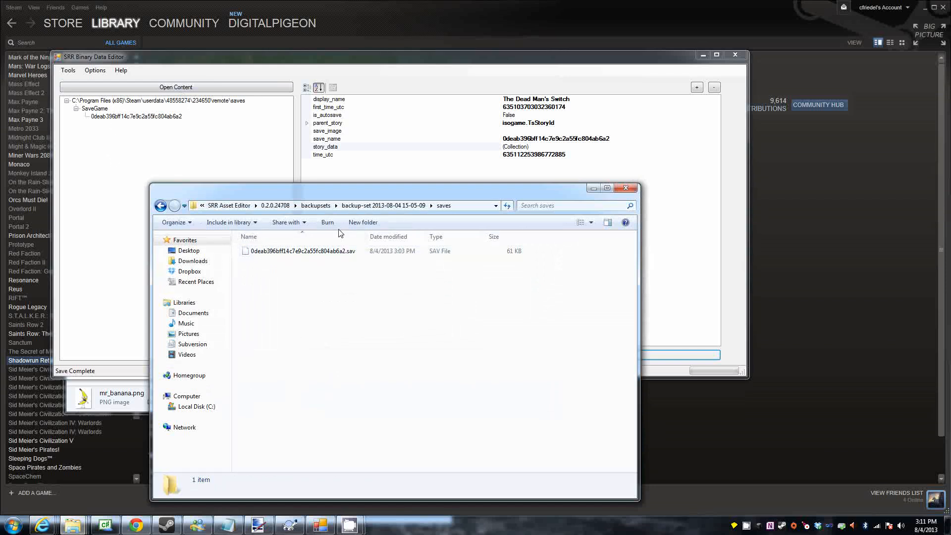
click(594, 188)
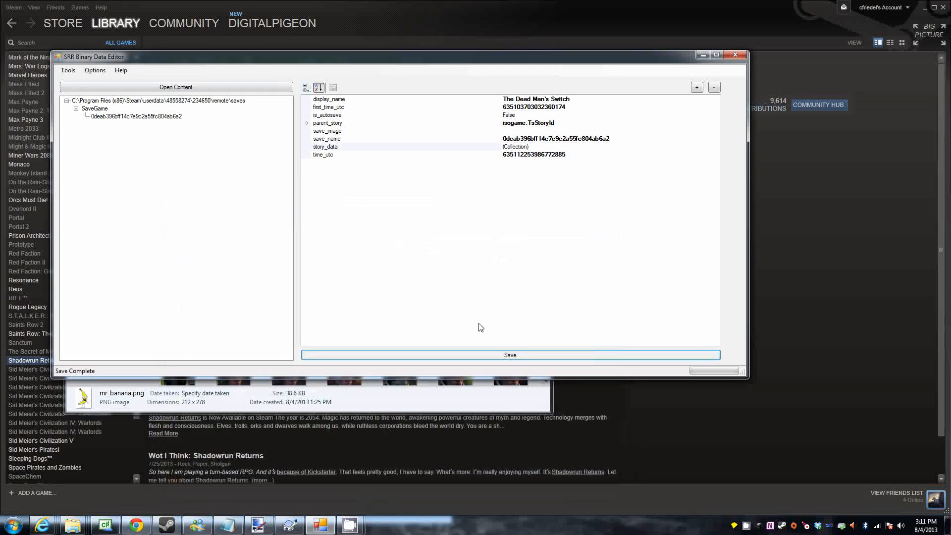
- Switch to Steam, launch Shadowrun Returns and select the 8/4/2013 3:03:18 PM LOOKING FOR TROUBLE save among the saved games
click(170, 529)
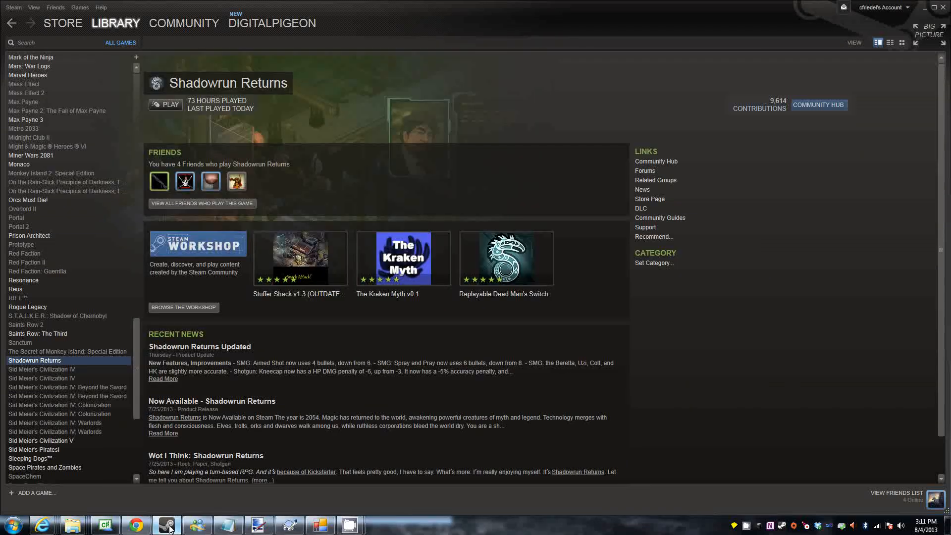
click(171, 105)
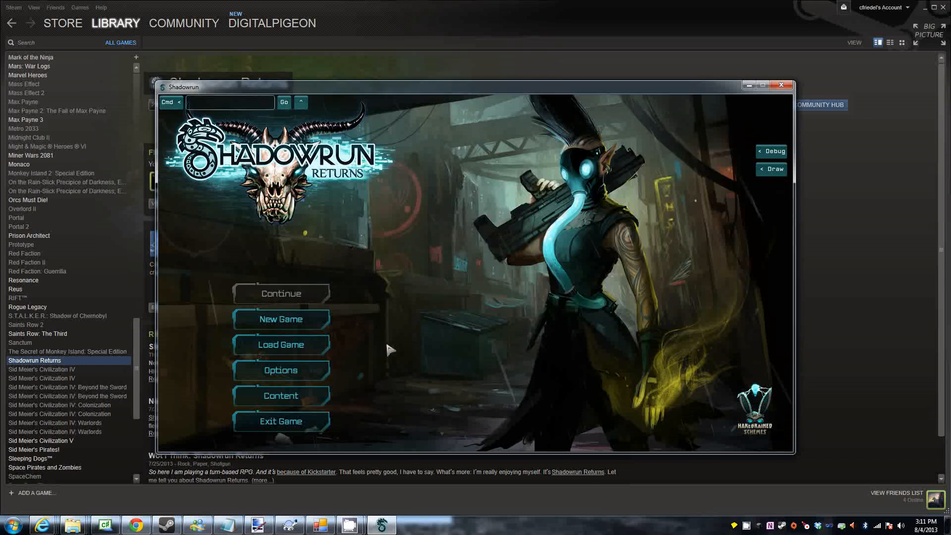
click(296, 352)
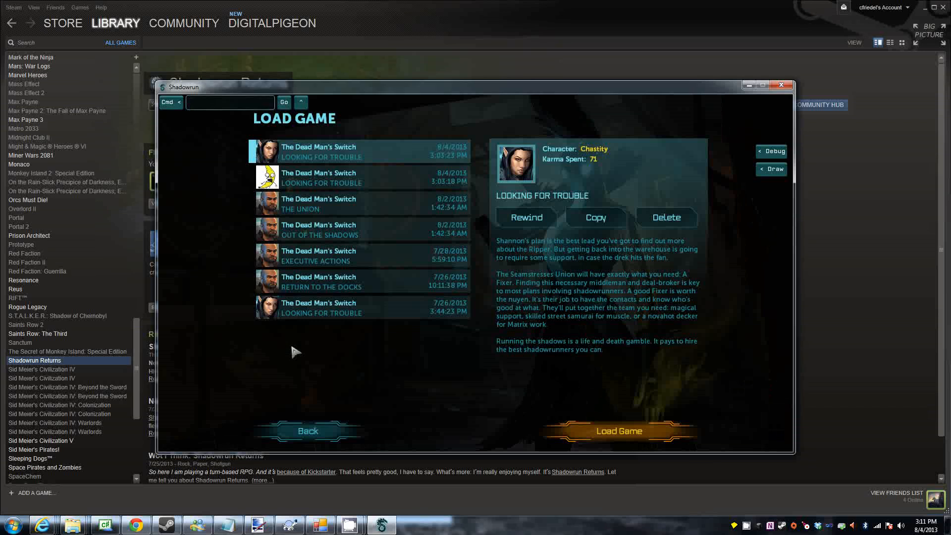
click(326, 187)
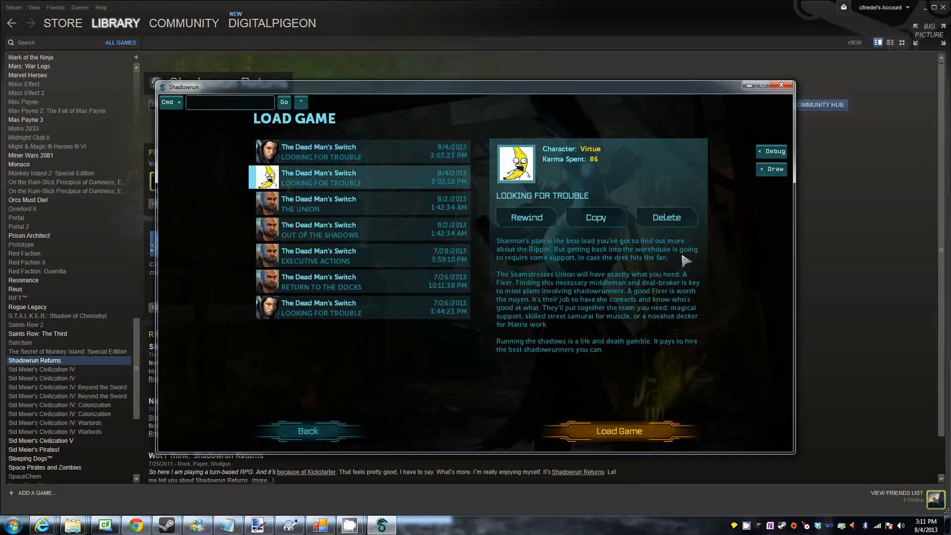
- Check the selected save's rewind points, view the COYOTE'S CRUSADE entry, and return to the saved games without rewinding
click(528, 218)
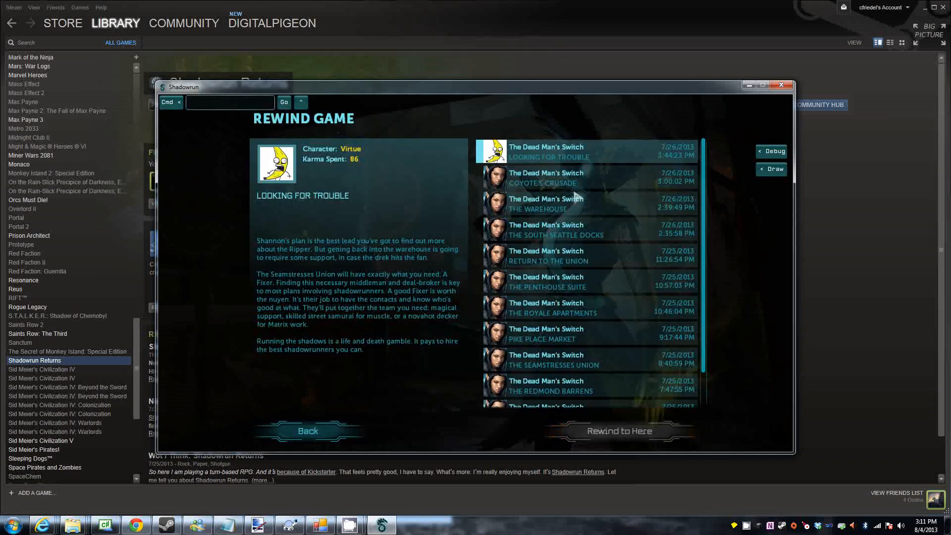
click(531, 187)
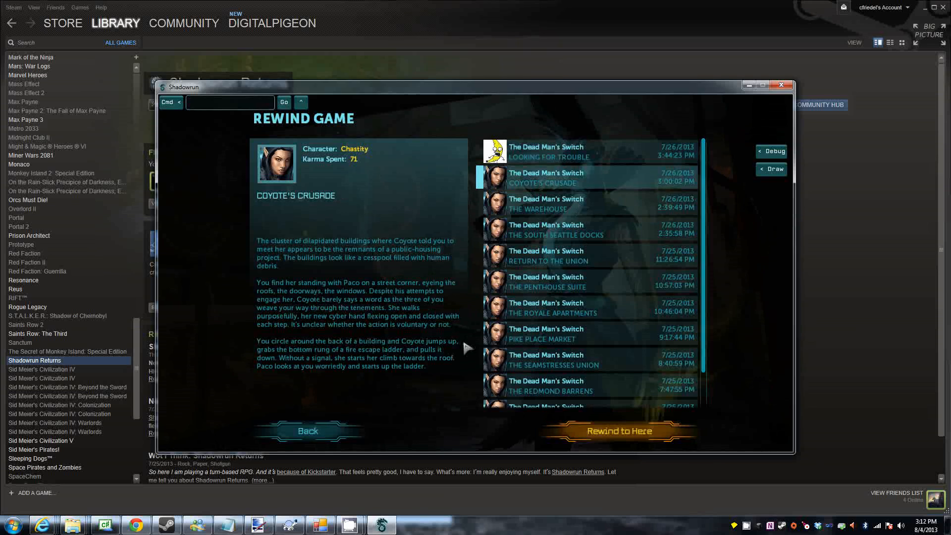
click(321, 440)
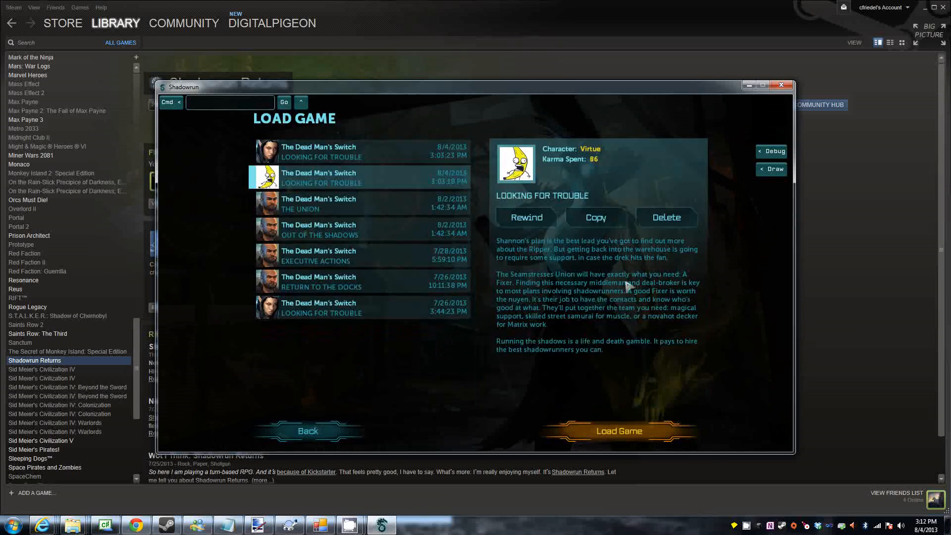
- Load the selected LOOKING FOR TROUBLE save and continue past the intro text into the scene
click(619, 432)
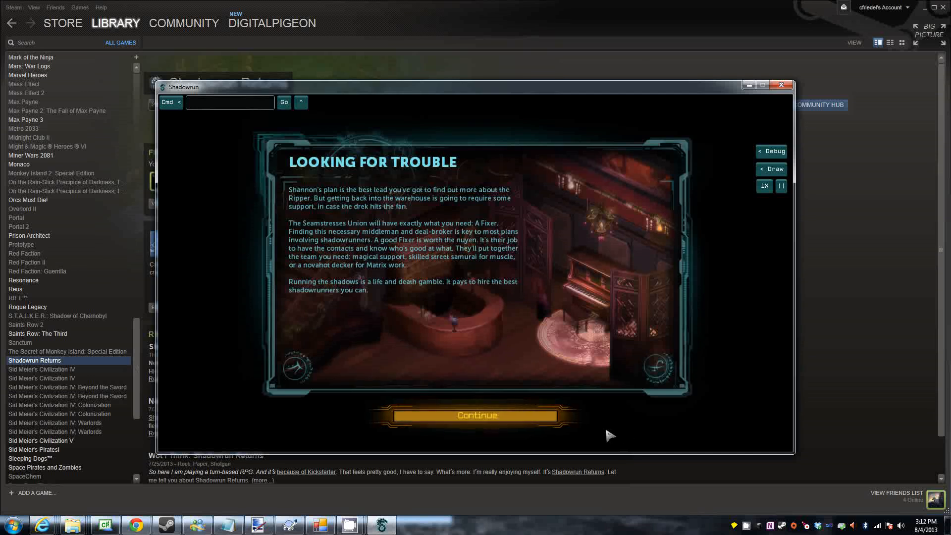
click(518, 418)
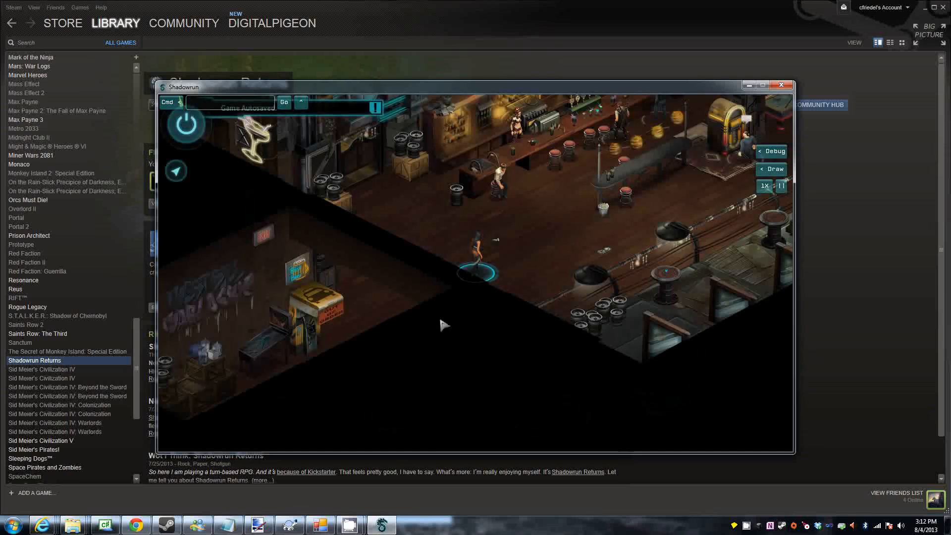
- Open the character sheet to check the nuyen, portrait and stats, then view the karma spending screen and exit it
key(Escape)
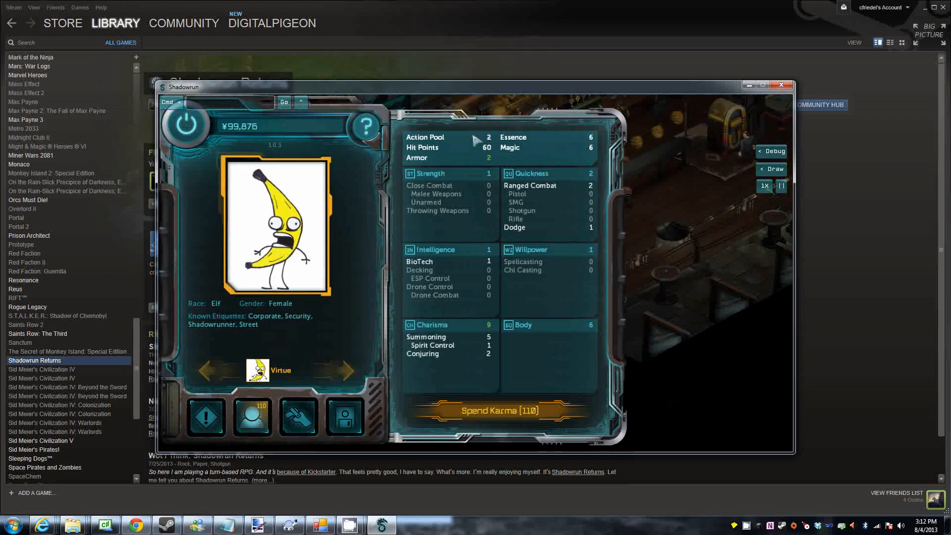
click(500, 416)
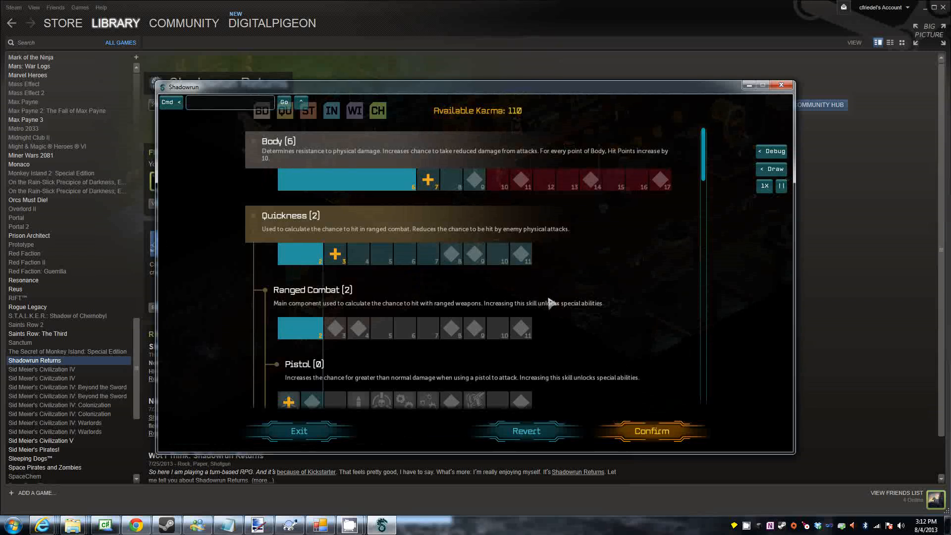
click(300, 434)
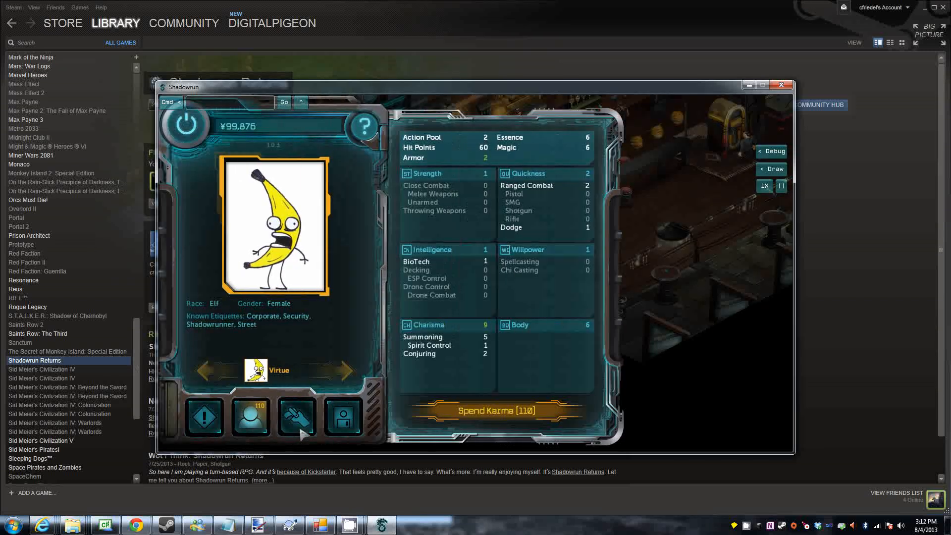